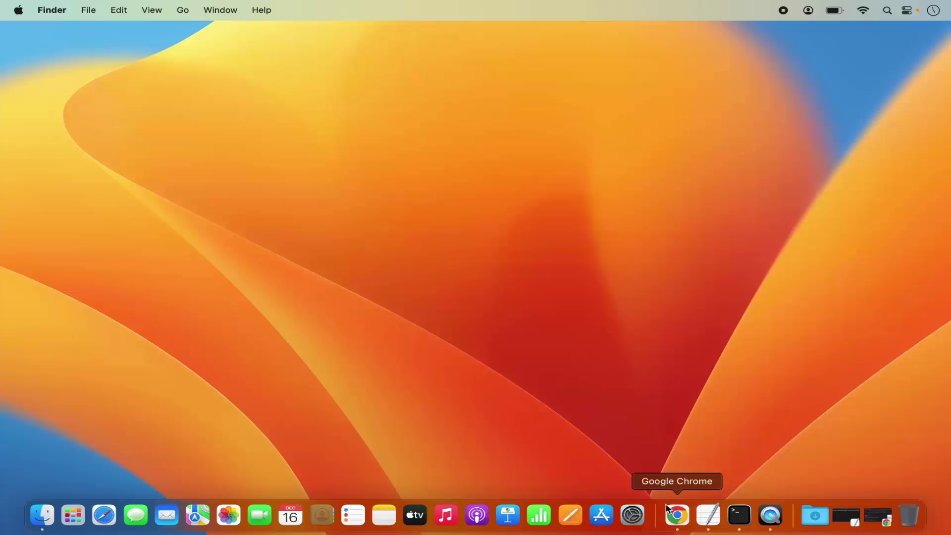
Open mysql.com in Chrome from the Google search results for 'mysql'
click(677, 515)
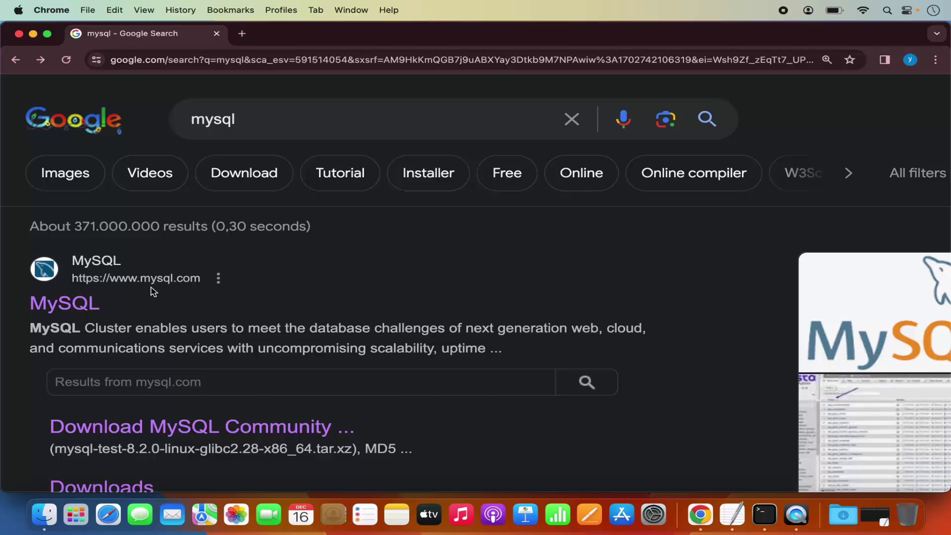
click(82, 303)
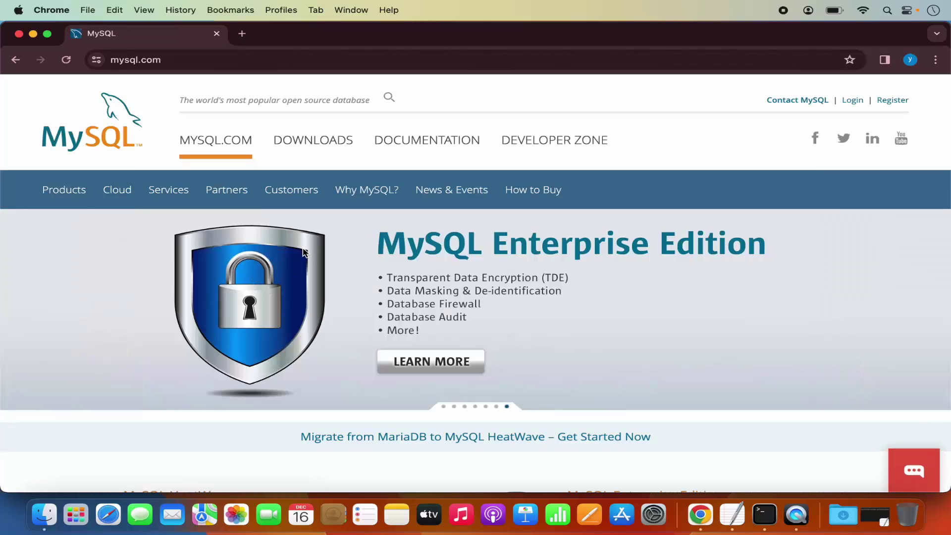
scroll(304, 253, down, 2)
scroll(310, 198, up, 2)
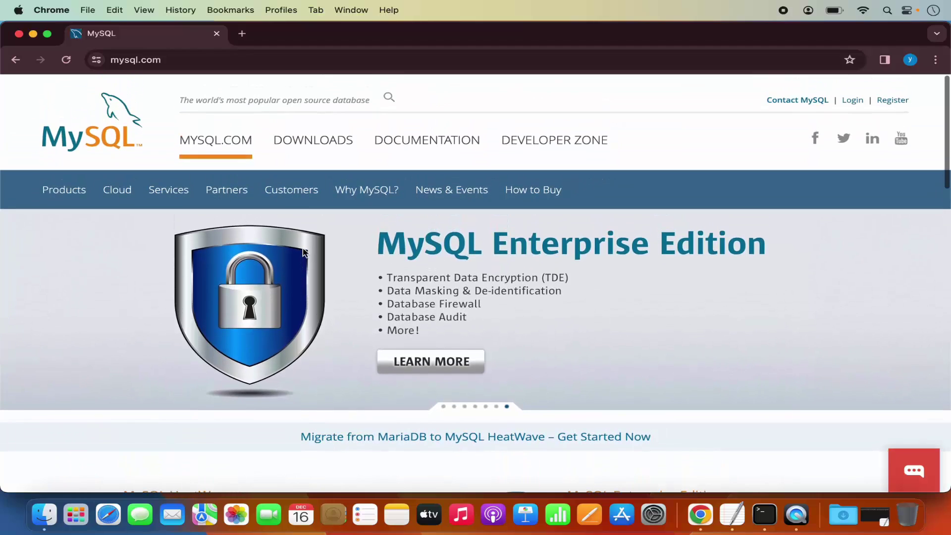
Go through mysql.com's DOWNLOADS page to the MySQL Community (GPL) Downloads page
click(314, 144)
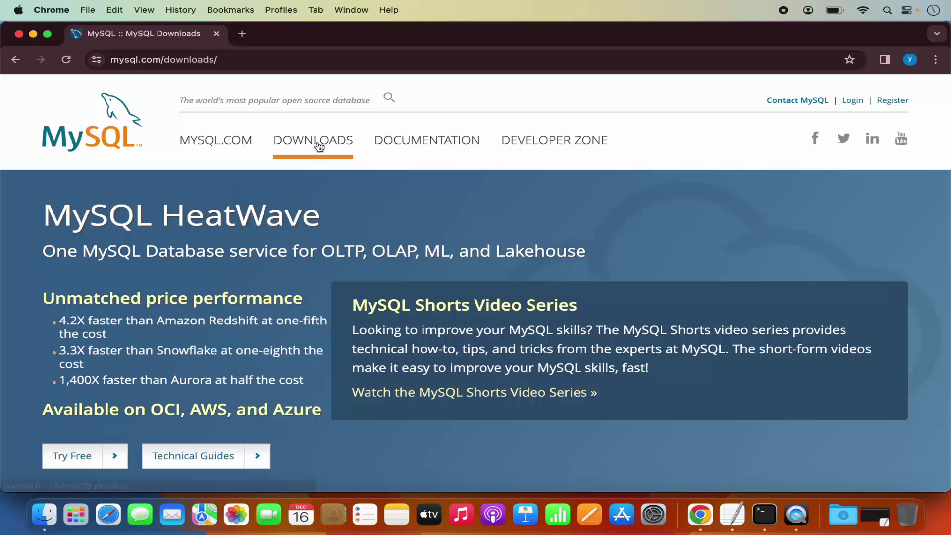
scroll(319, 275, down, 6)
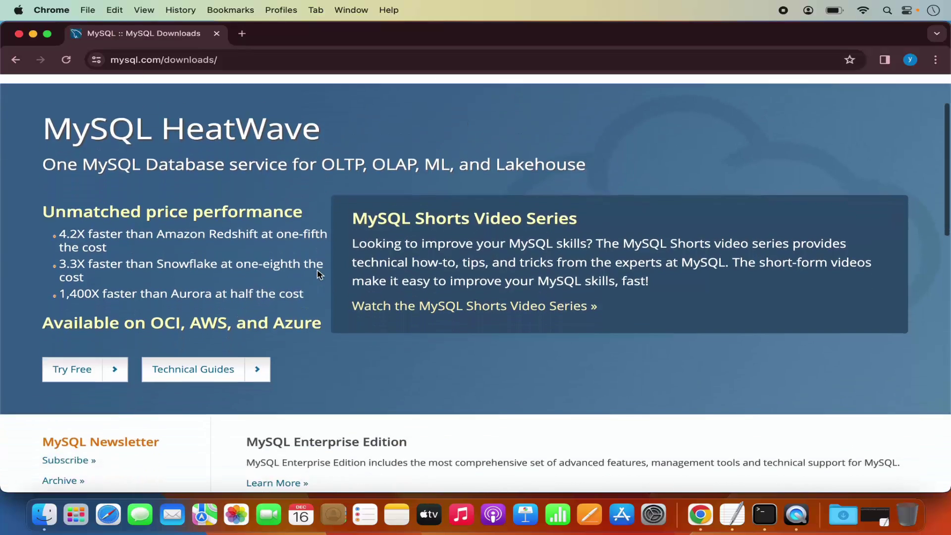
scroll(318, 274, down, 3)
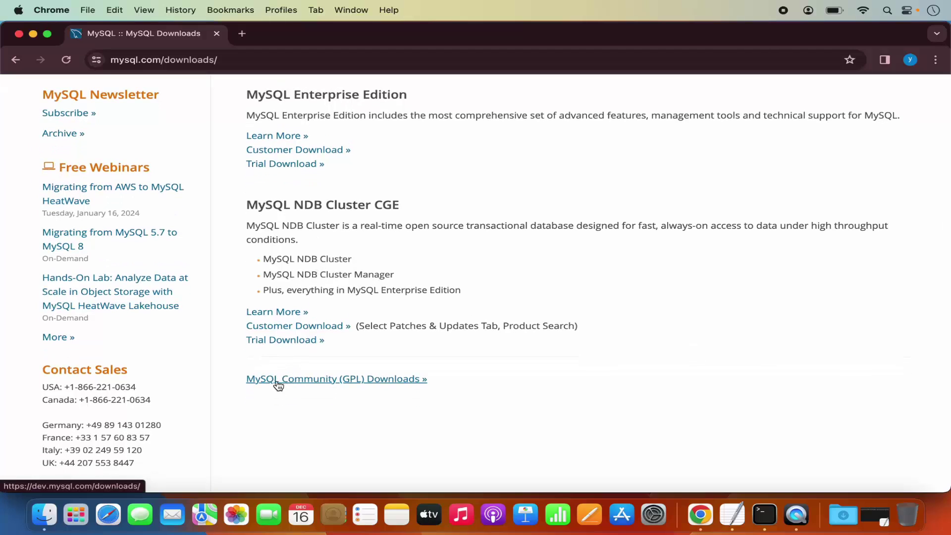
click(335, 379)
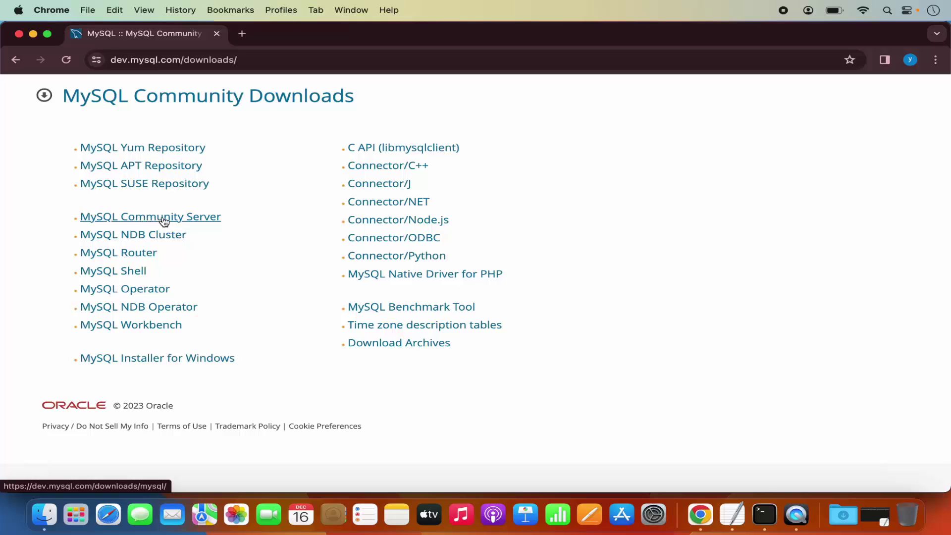
Open the MySQL Community Server download page and scroll through it
click(164, 221)
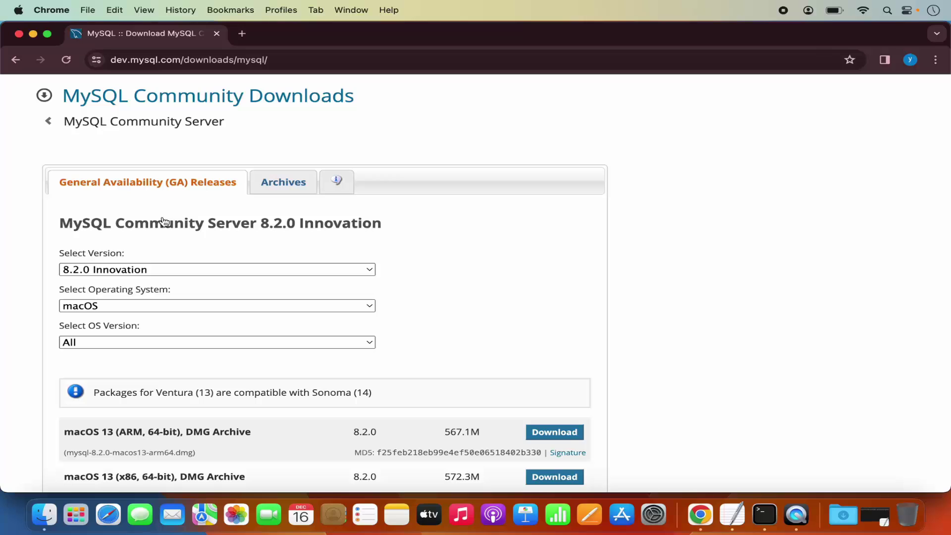
scroll(357, 248, down, 1)
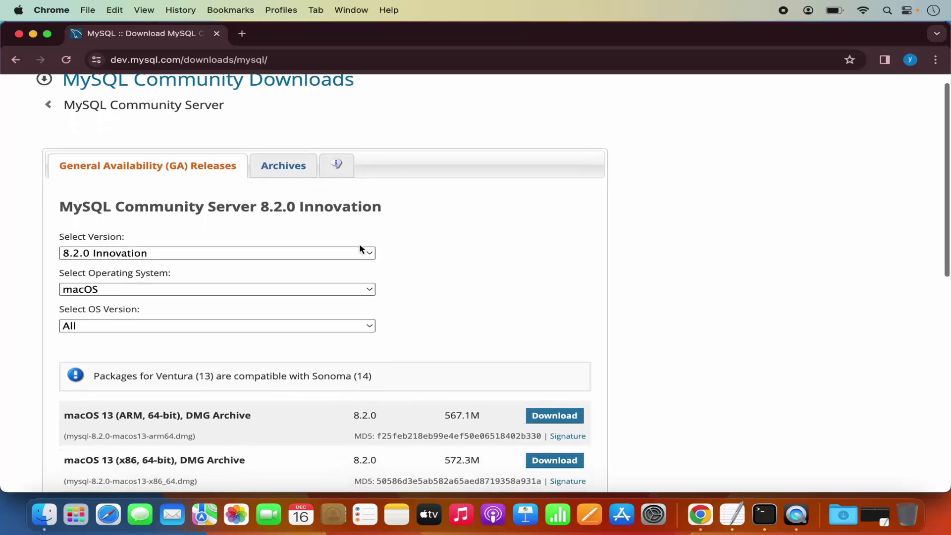
scroll(359, 248, down, 1)
scroll(359, 248, down, 1)
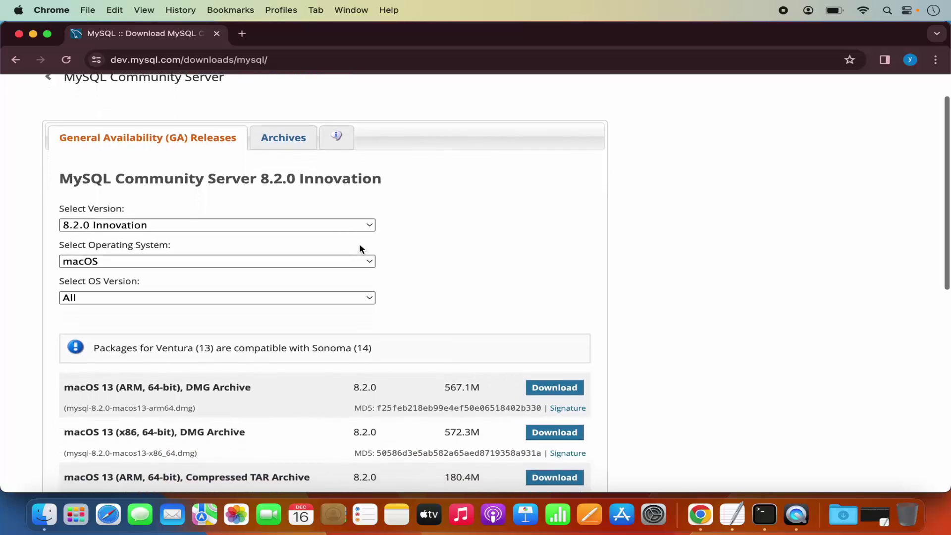
scroll(346, 245, down, 2)
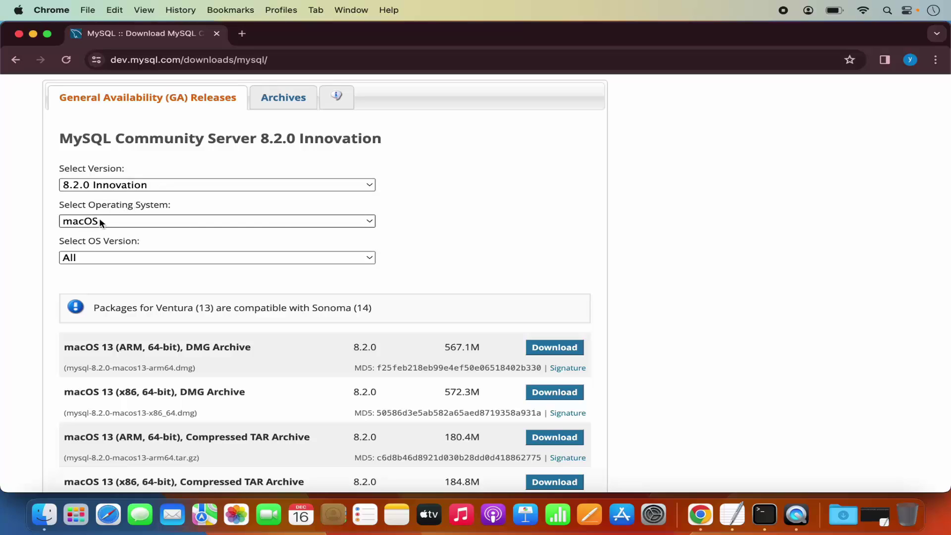
Keep version 8.2.0 Innovation selected and scroll to the macOS packages
click(117, 190)
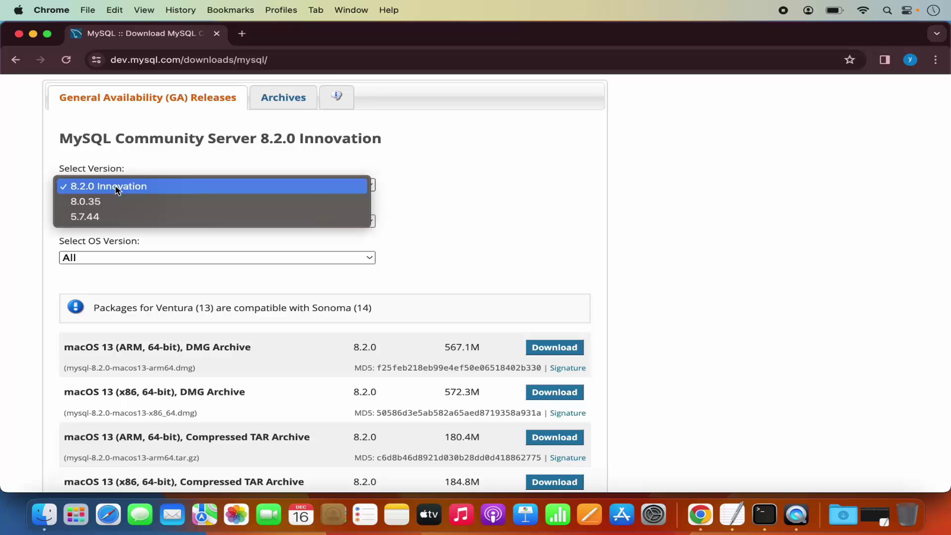
click(116, 187)
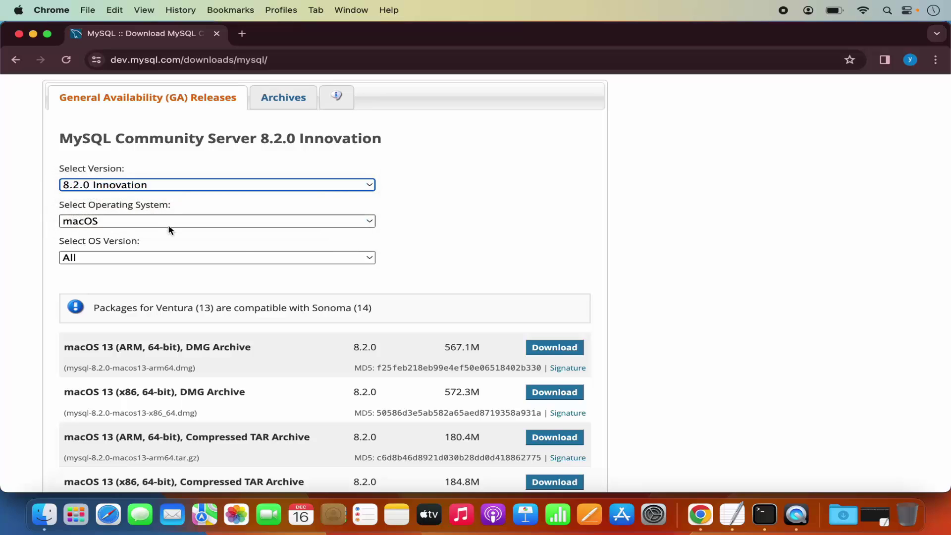
scroll(215, 239, down, 5)
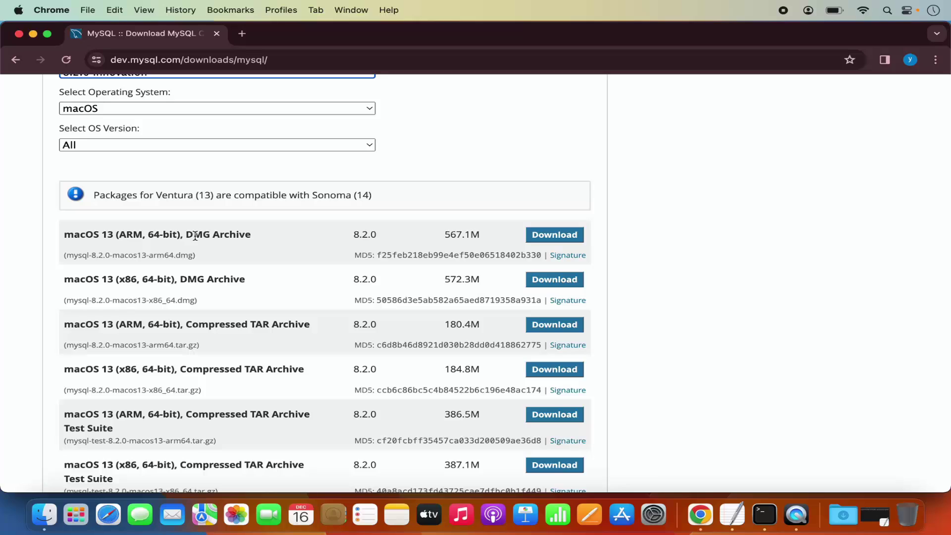
Download the 567 MB macOS 13 ARM 64-bit DMG without signing in, then open it
click(553, 241)
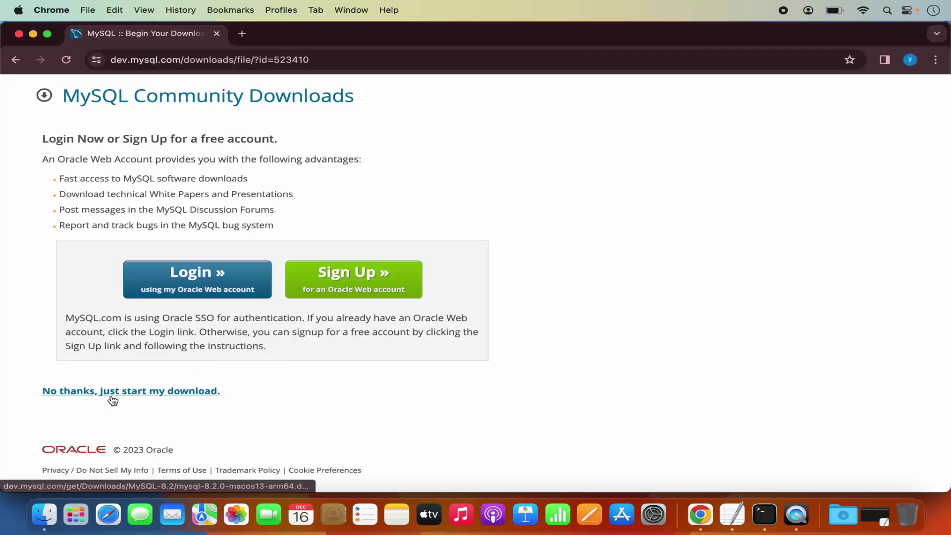
click(146, 395)
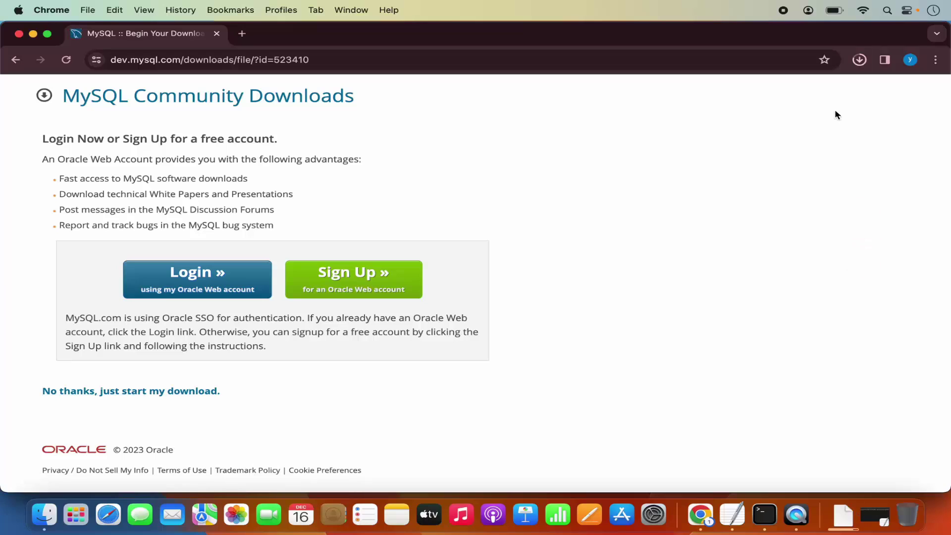
click(860, 61)
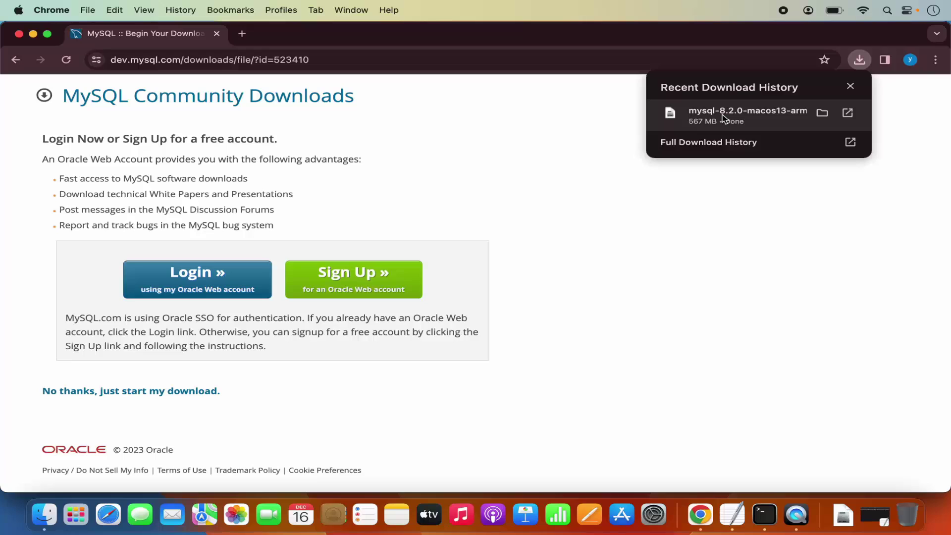
click(724, 118)
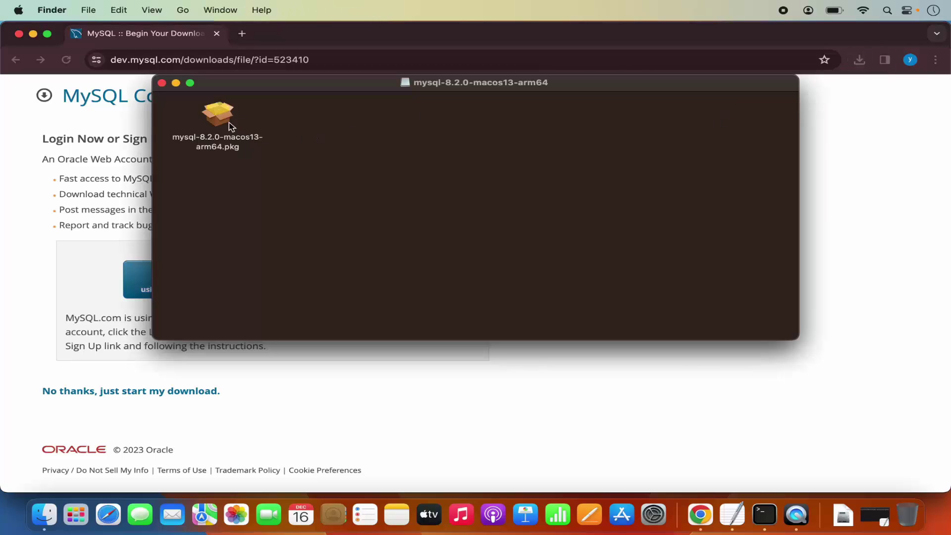
Launch the mysql-8.2.0-macos13-arm64.pkg installer from the mounted disk image
click(33, 34)
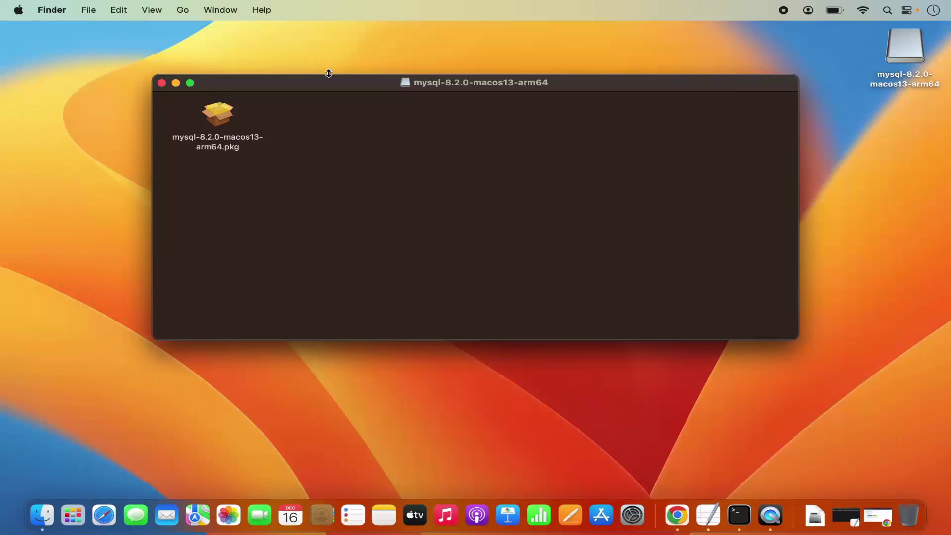
drag(329, 81, 360, 114)
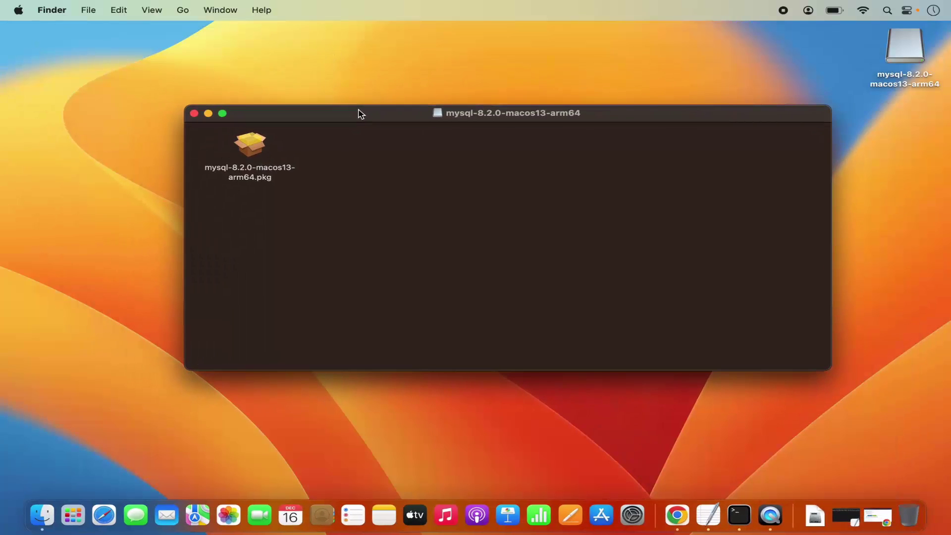
double_click(251, 147)
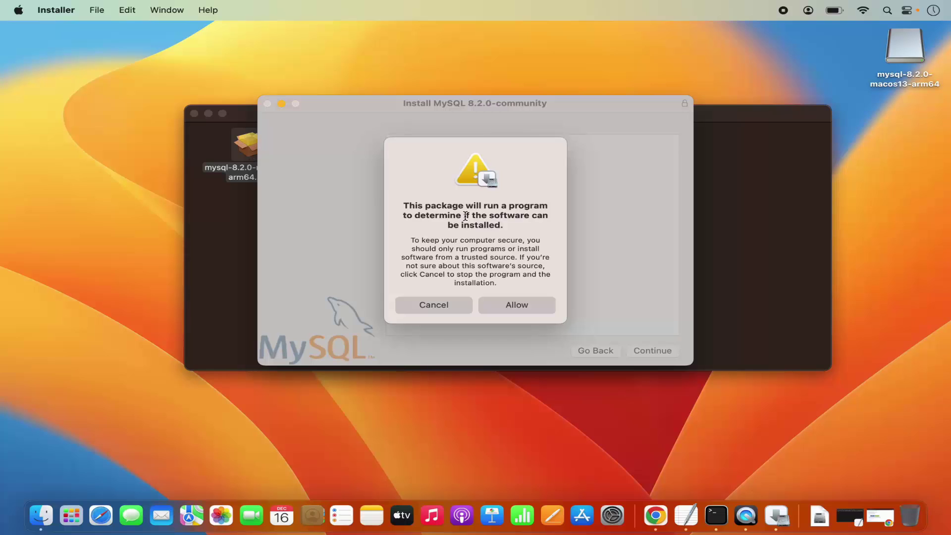
click(215, 224)
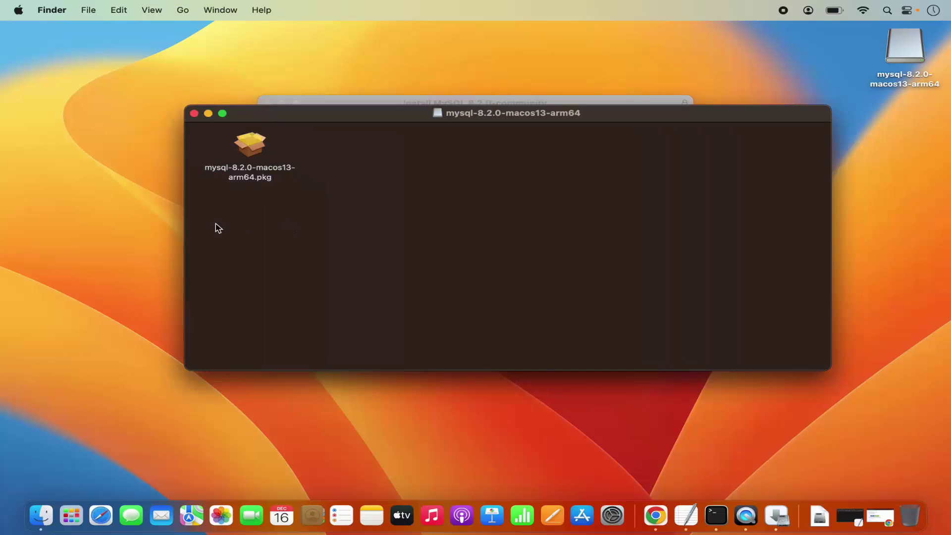
click(208, 113)
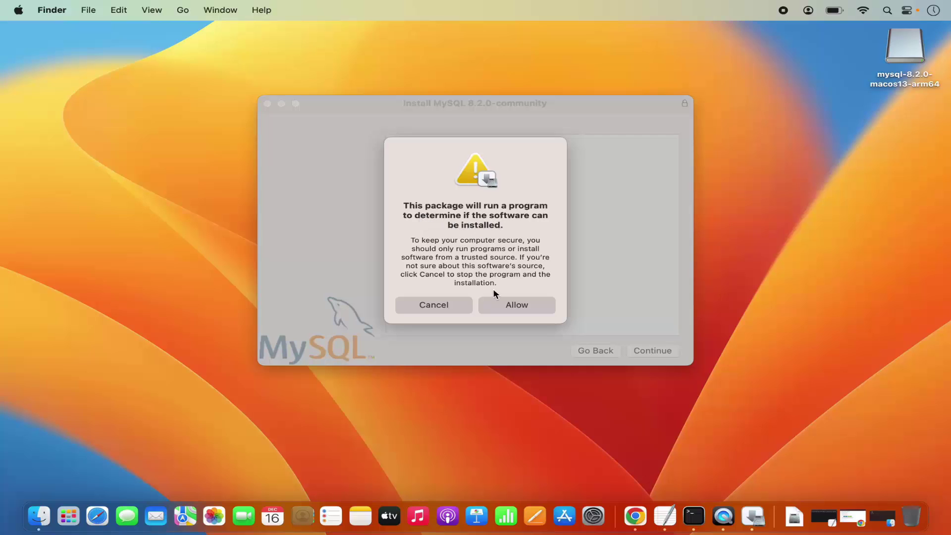
click(512, 304)
Allow the pre-install check, then read and accept the MySQL GPL licence
click(513, 304)
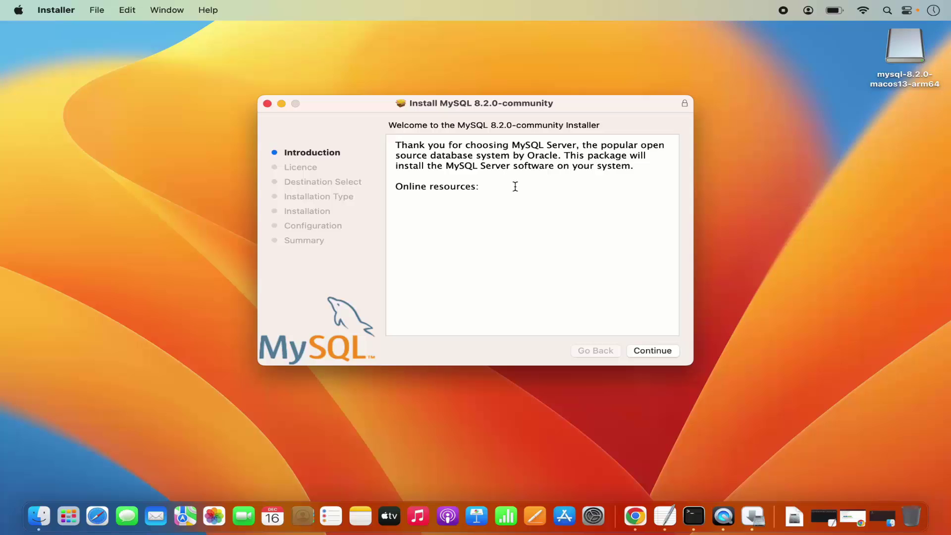
click(640, 349)
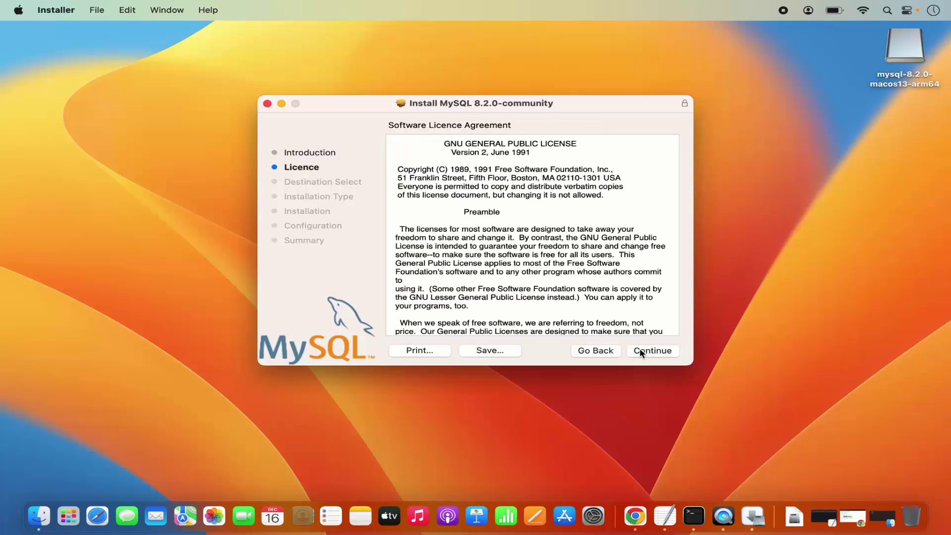
scroll(565, 281, down, 20)
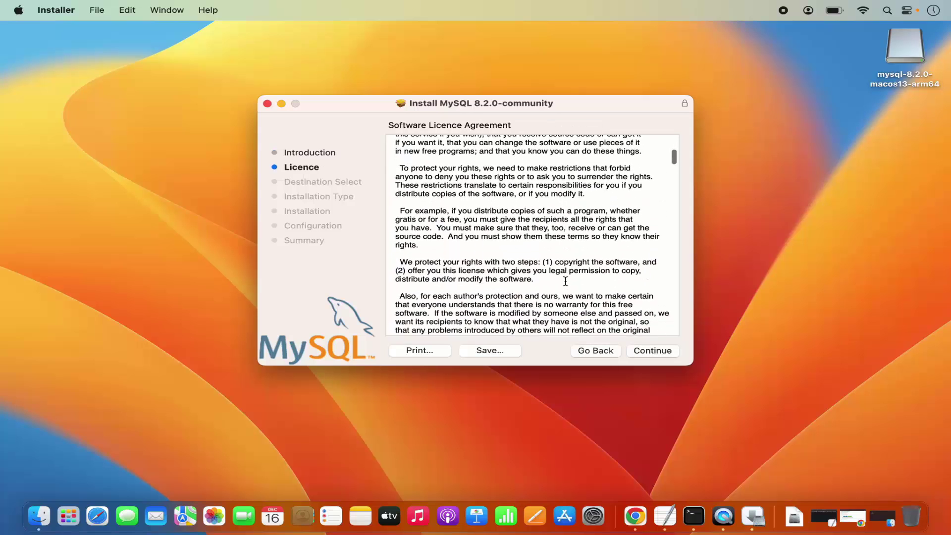
scroll(565, 280, down, 20)
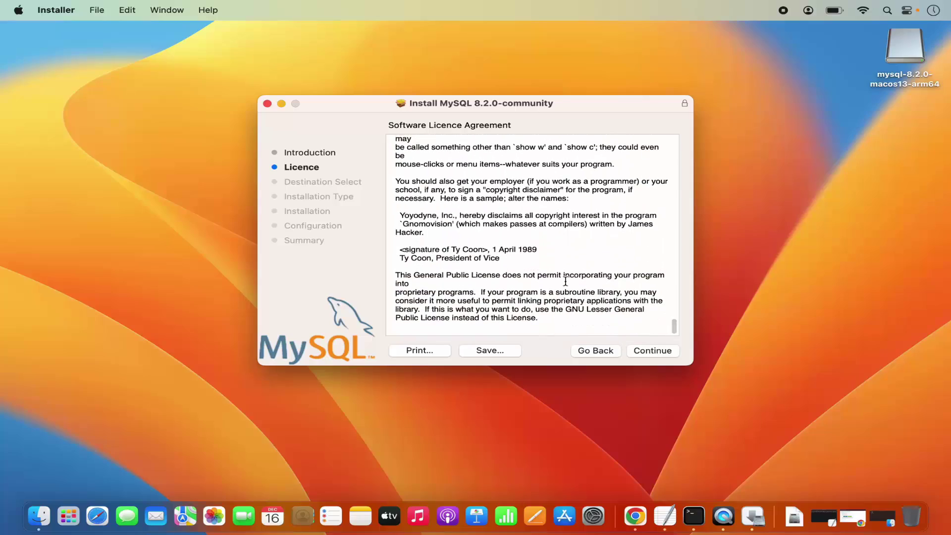
click(649, 352)
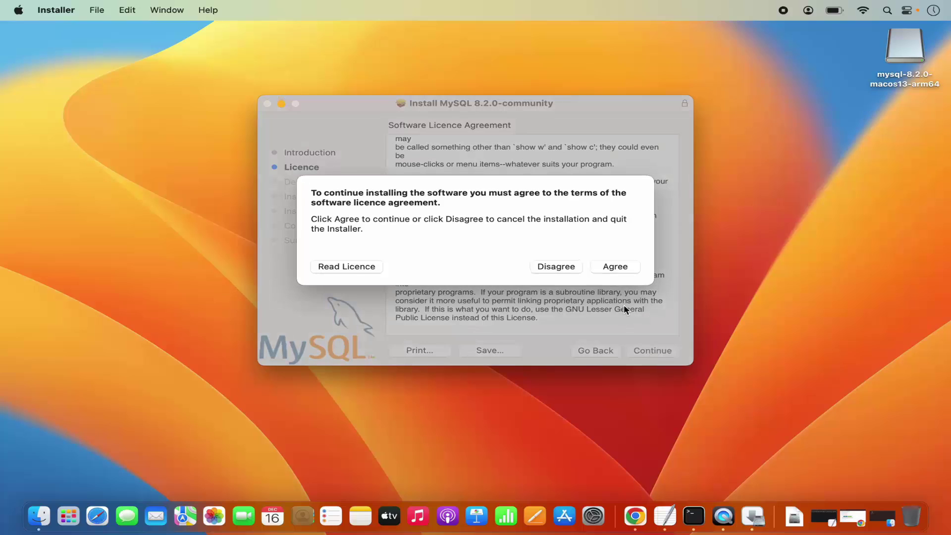
click(609, 272)
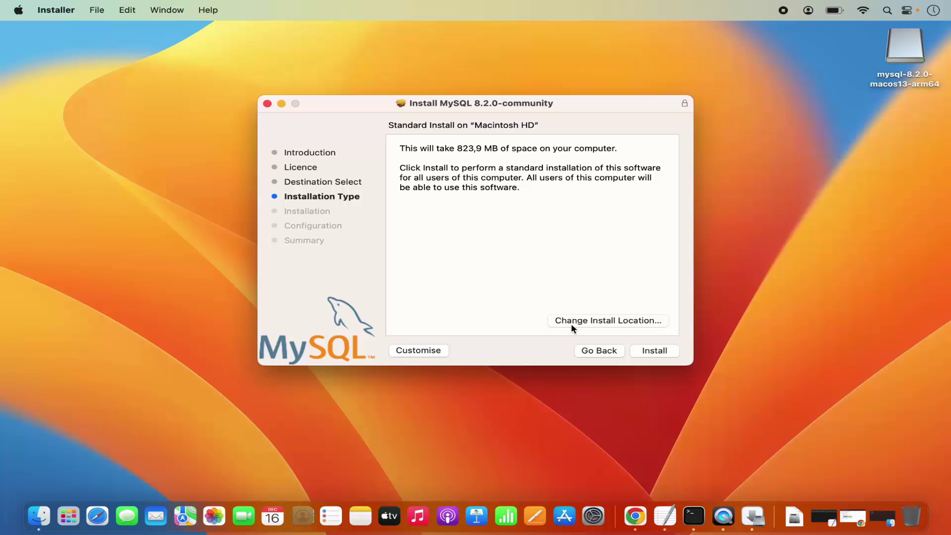
Start the standard install on Macintosh HD, authorised with the macOS admin password
click(647, 349)
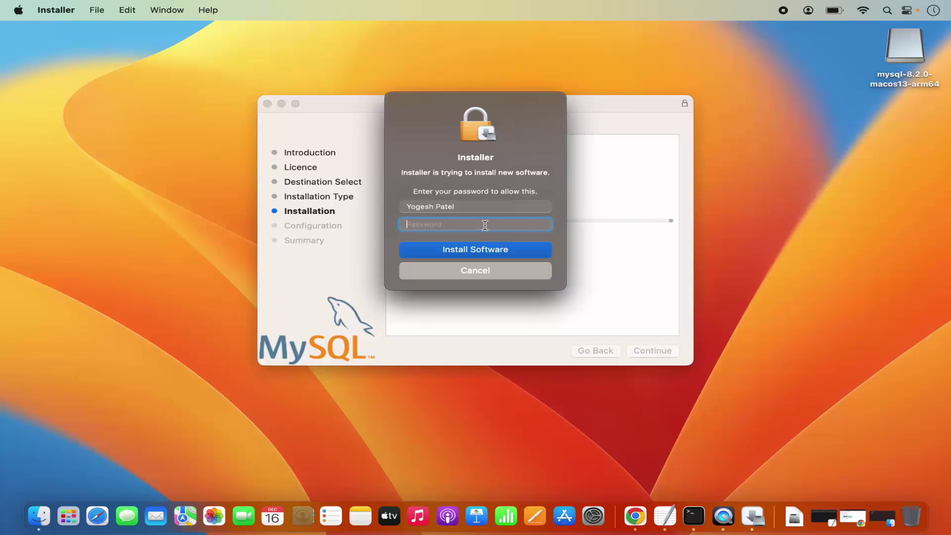
text(••••••)
click(483, 254)
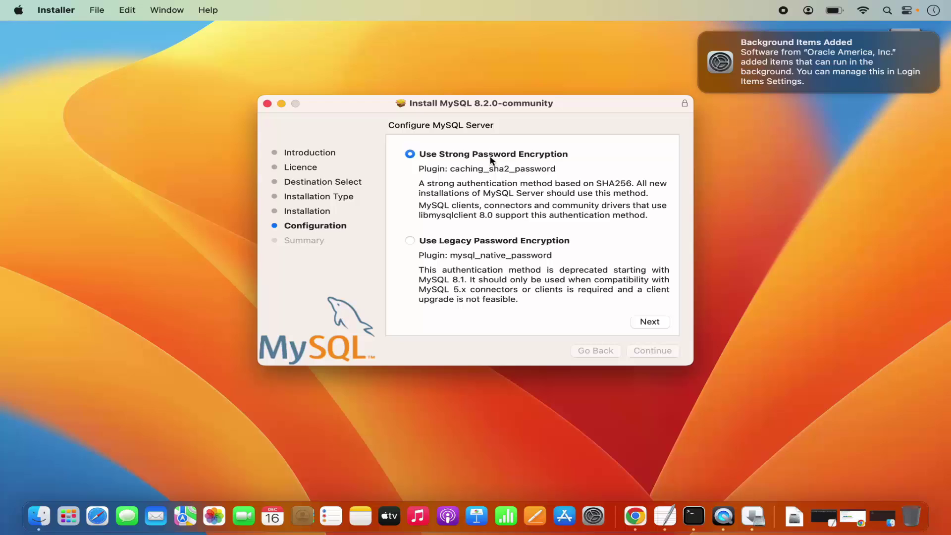
Keep Strong Password Encryption and enter a root password for MySQL
click(646, 324)
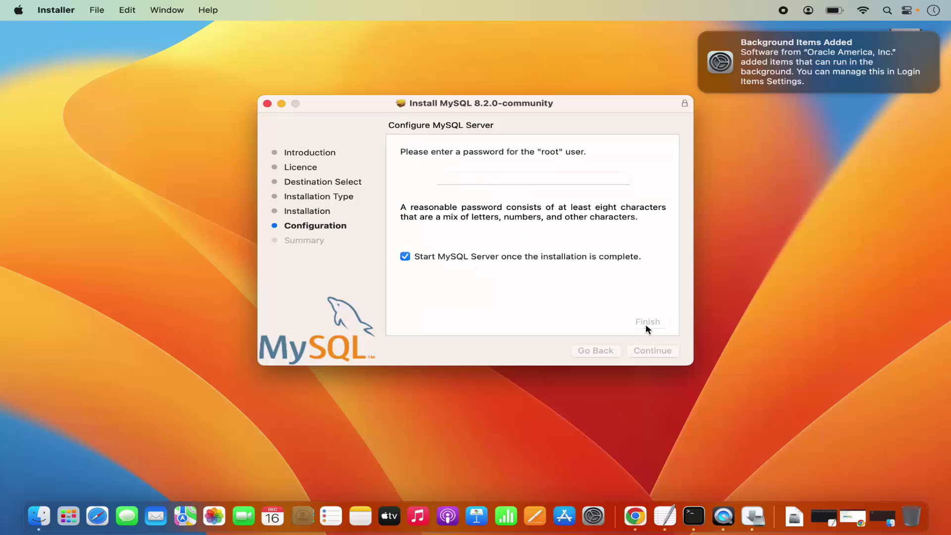
click(465, 179)
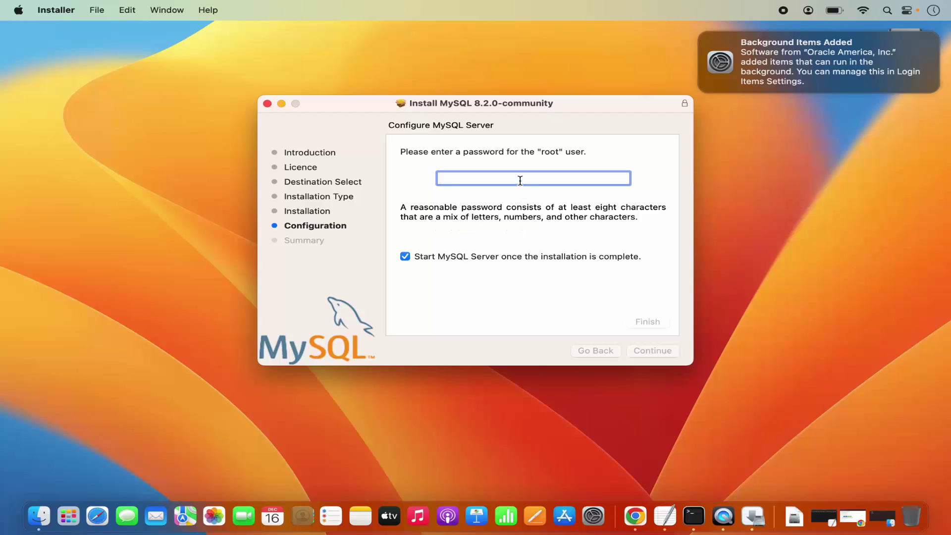
Finish configuration with the server starting, authorising it with the macOS admin password
click(646, 322)
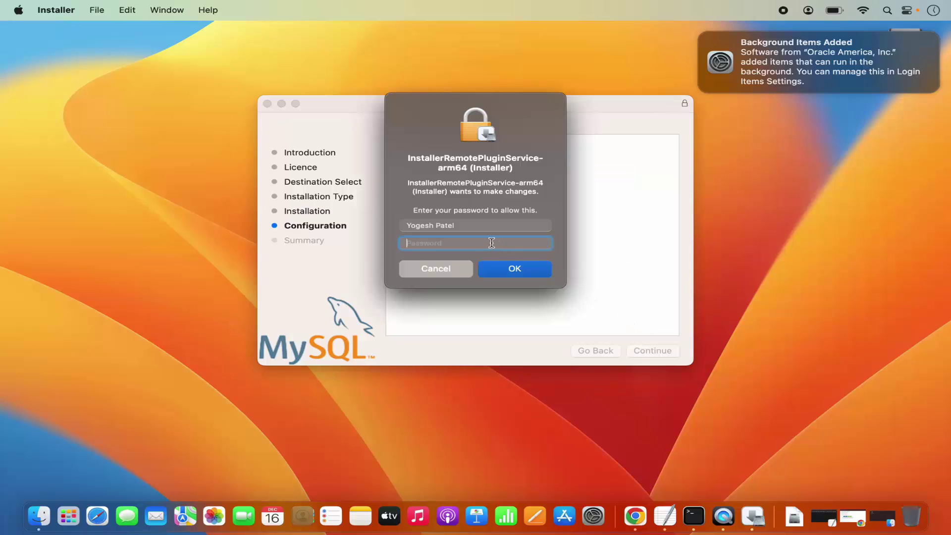
text(••••••)
click(506, 267)
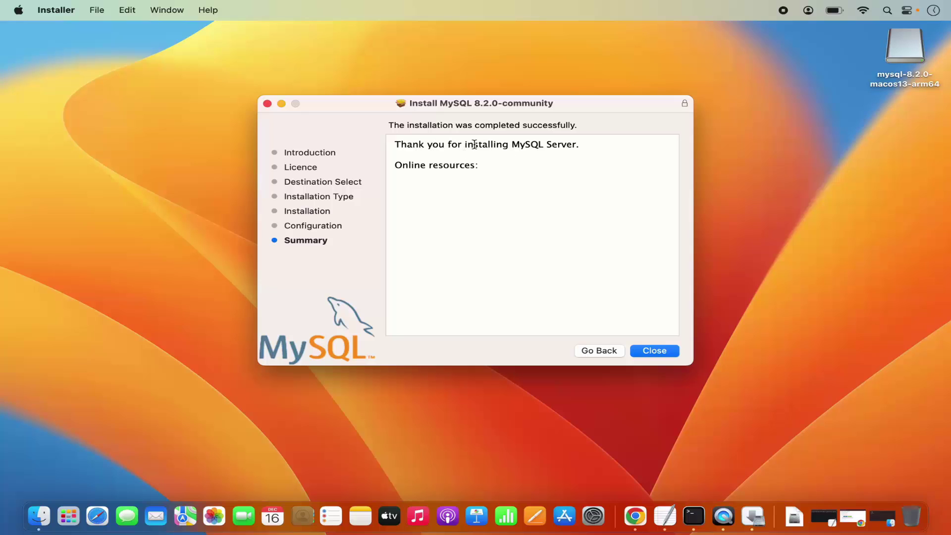
Close the completed MySQL installer and move the installer package to the Bin
click(745, 304)
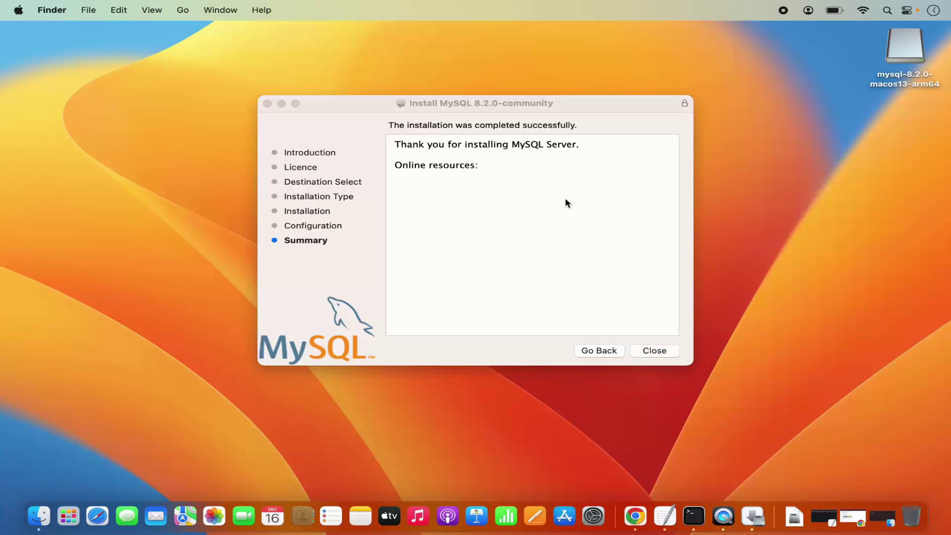
click(663, 351)
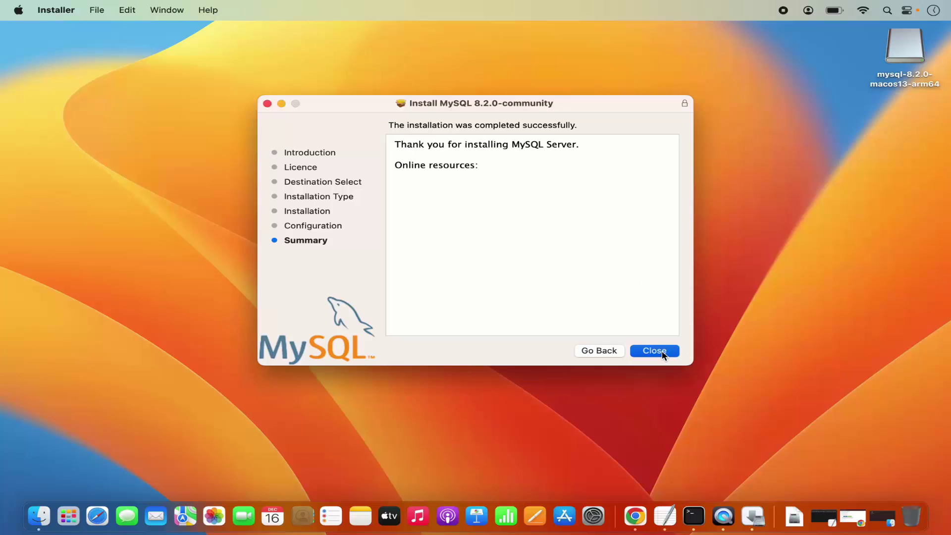
click(662, 351)
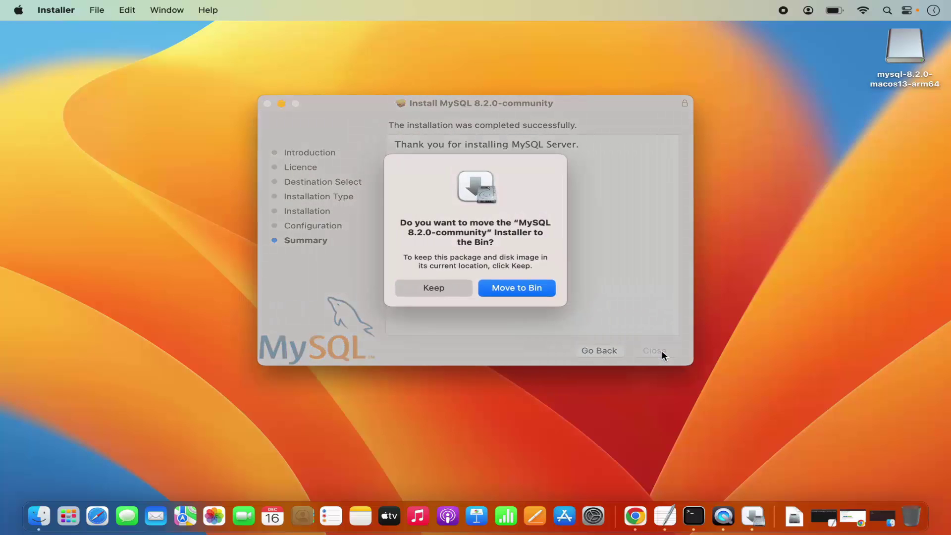
click(518, 288)
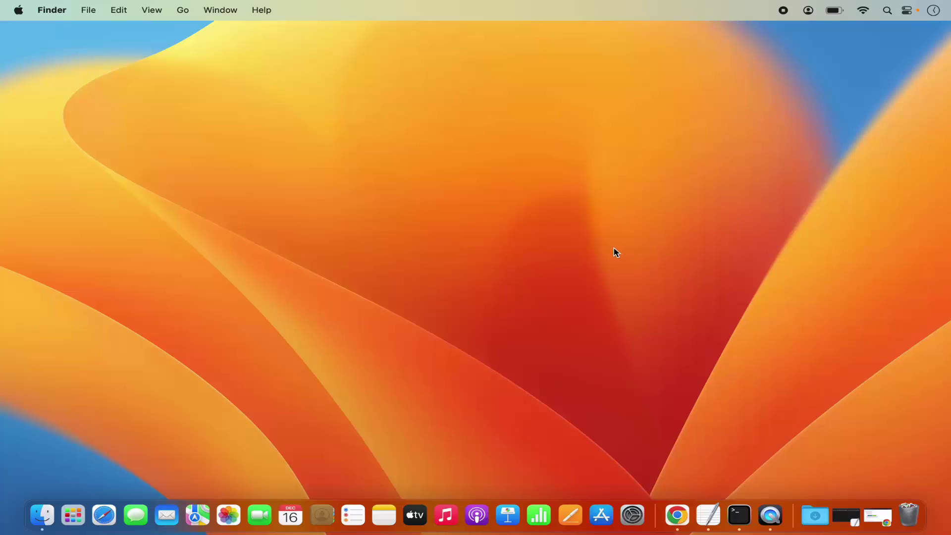
Open System Settings and scroll its sidebar down to the MySQL pane
click(632, 516)
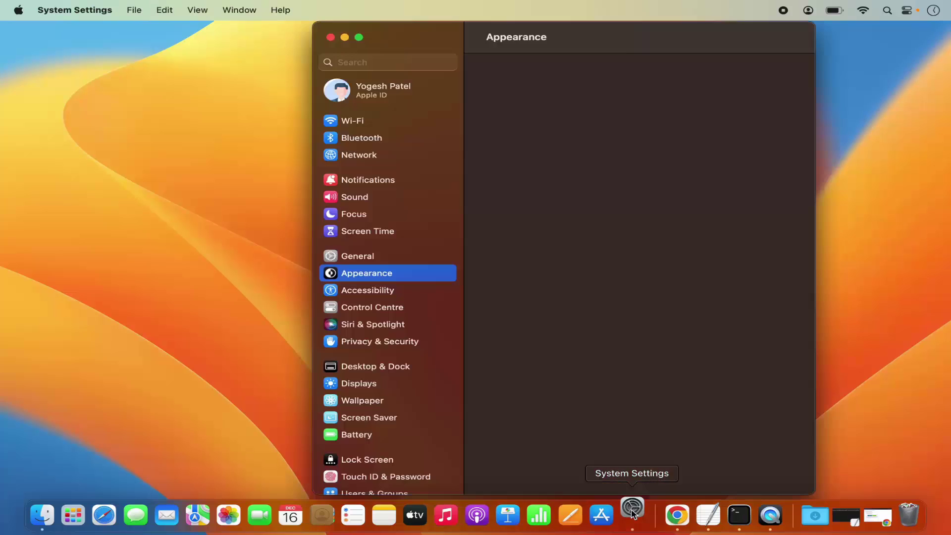
click(18, 11)
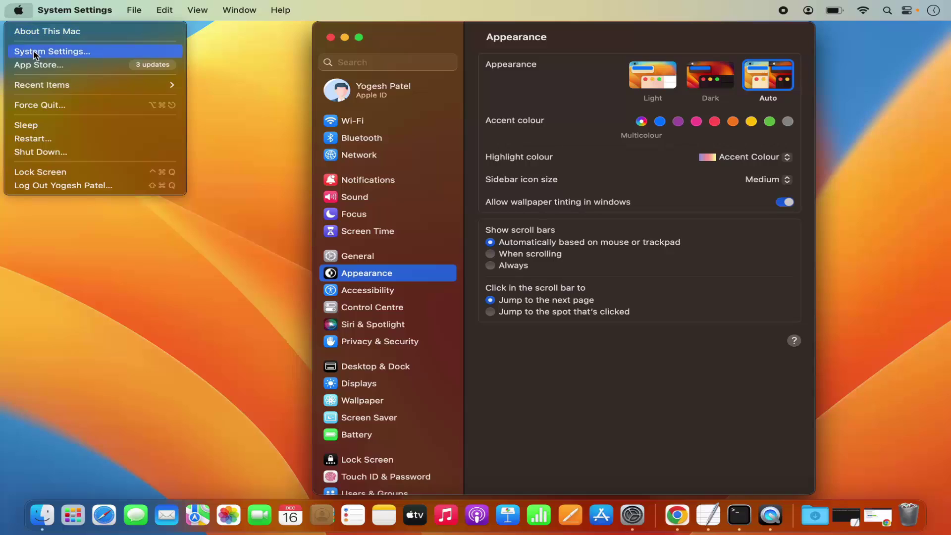
click(45, 53)
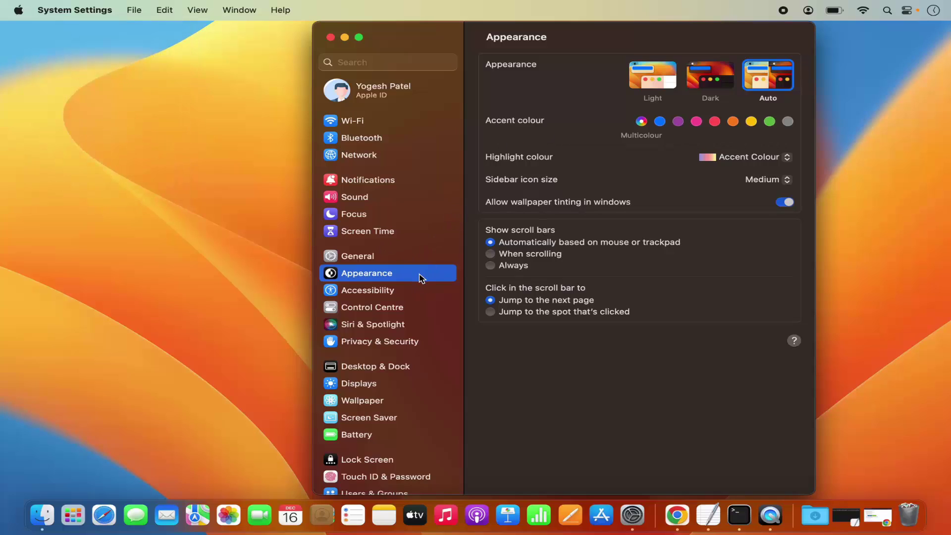
scroll(419, 279, down, 5)
scroll(421, 278, down, 3)
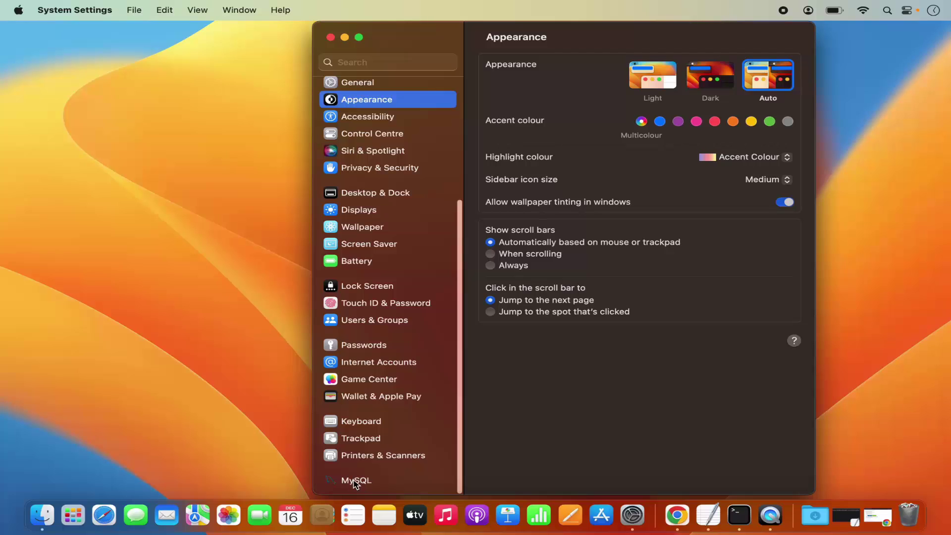
Check the MySQL pane's Instances and Configuration tabs show 8.2.0-arm64 running, then minimise System Settings
click(354, 481)
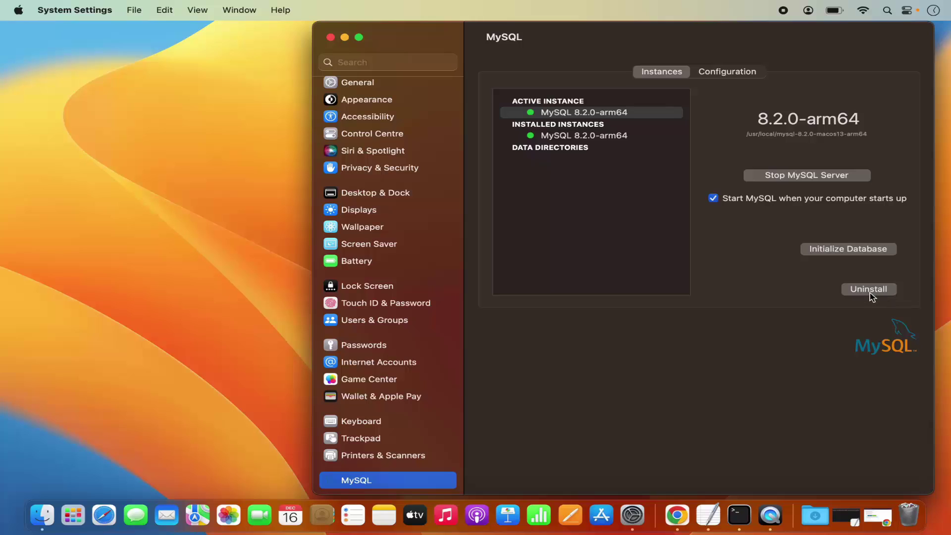
click(725, 77)
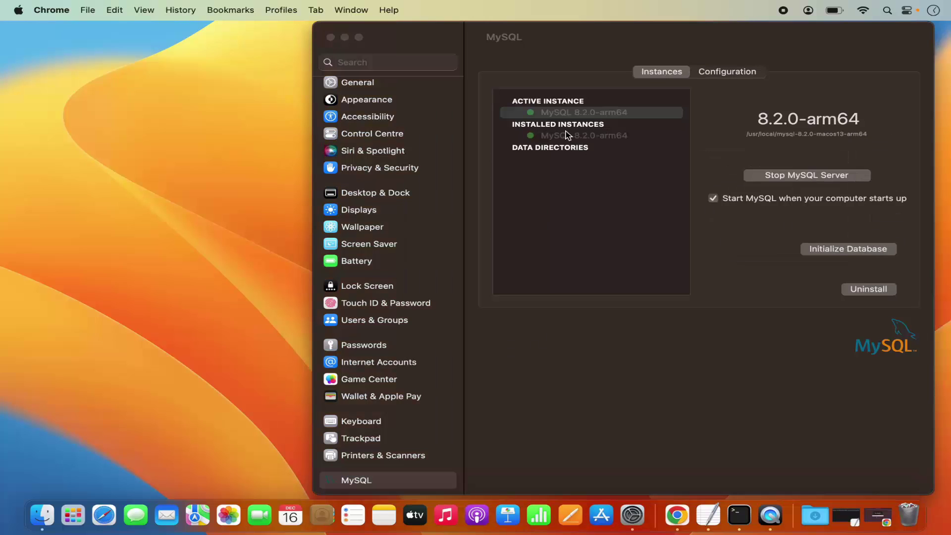
click(345, 38)
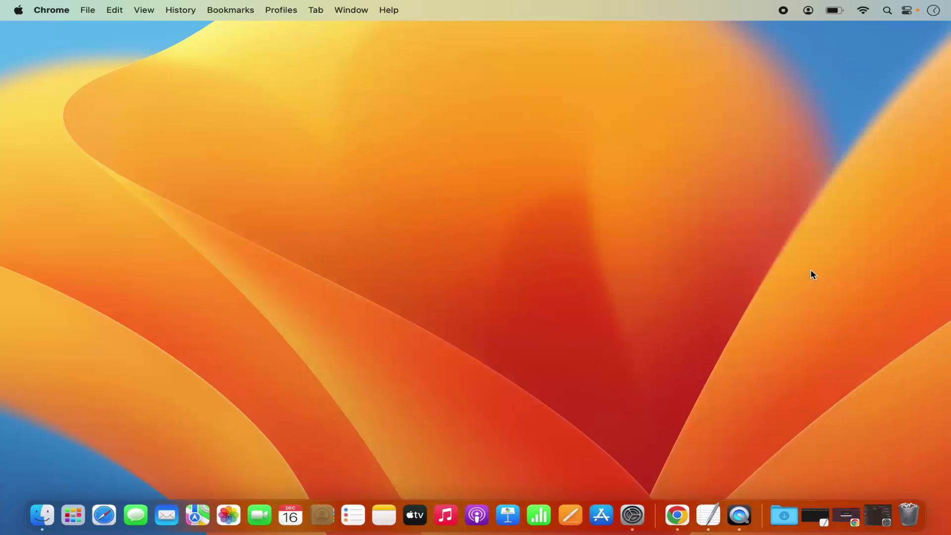
Search Spotlight for 'termi' and launch Terminal
click(888, 11)
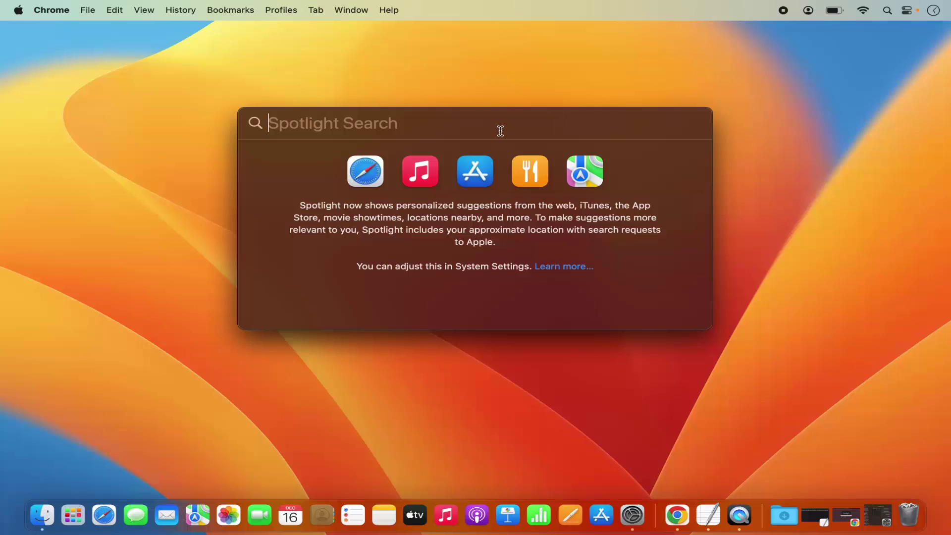
text(terminal)
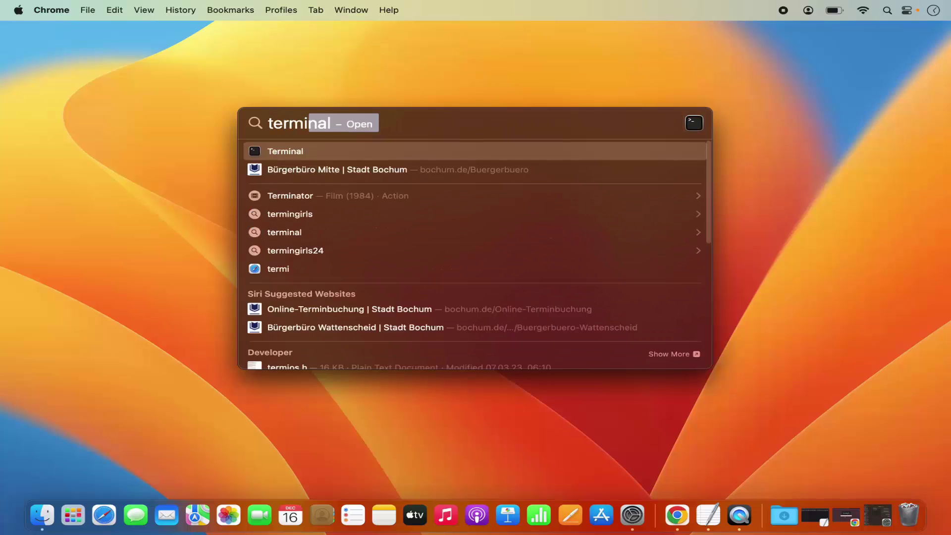
key(Return)
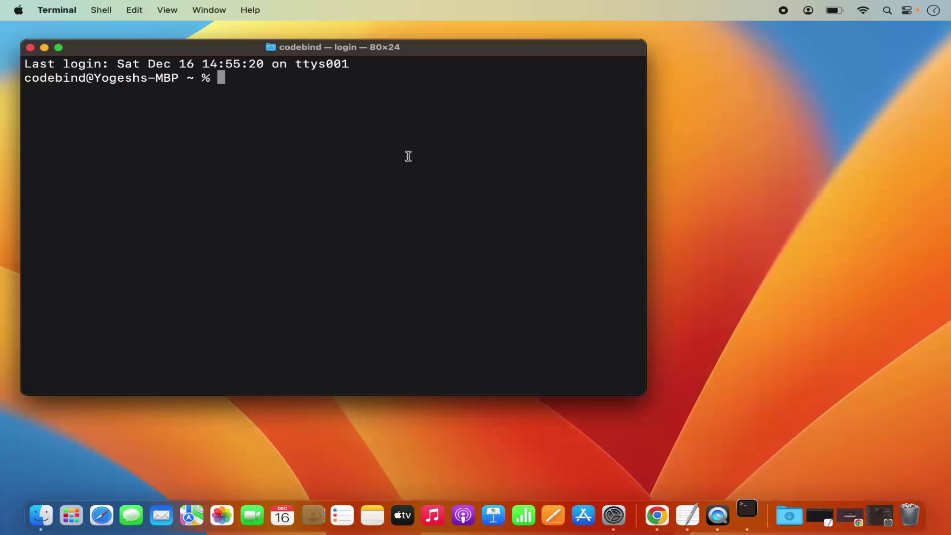
Enlarge Terminal, run 'mysql -u root -p' (command not found), then run 'ls -al'
double_click(395, 46)
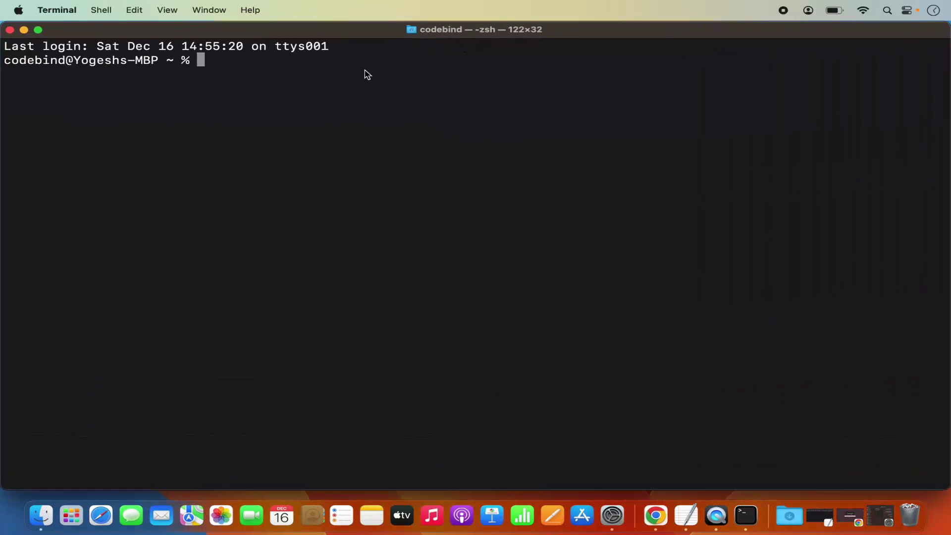
text(mysql -u root -p)
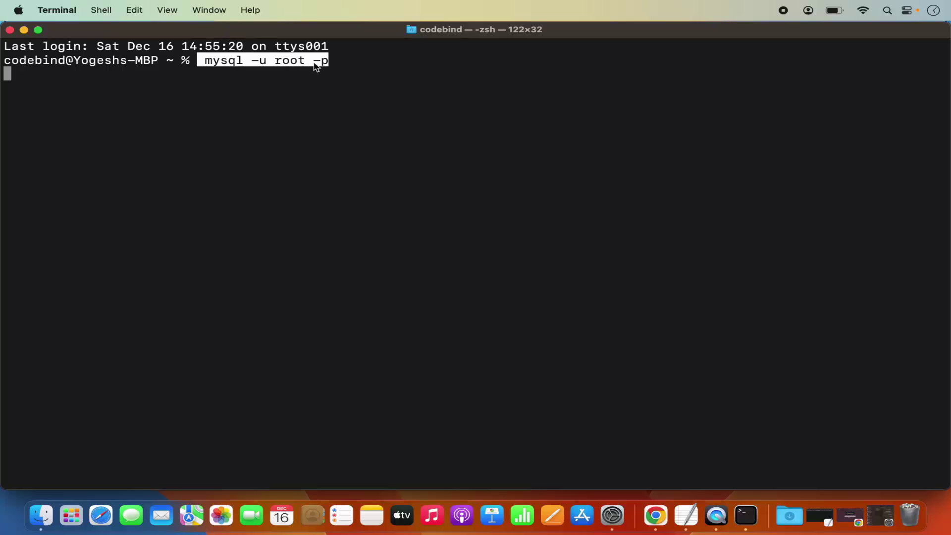
key(Return)
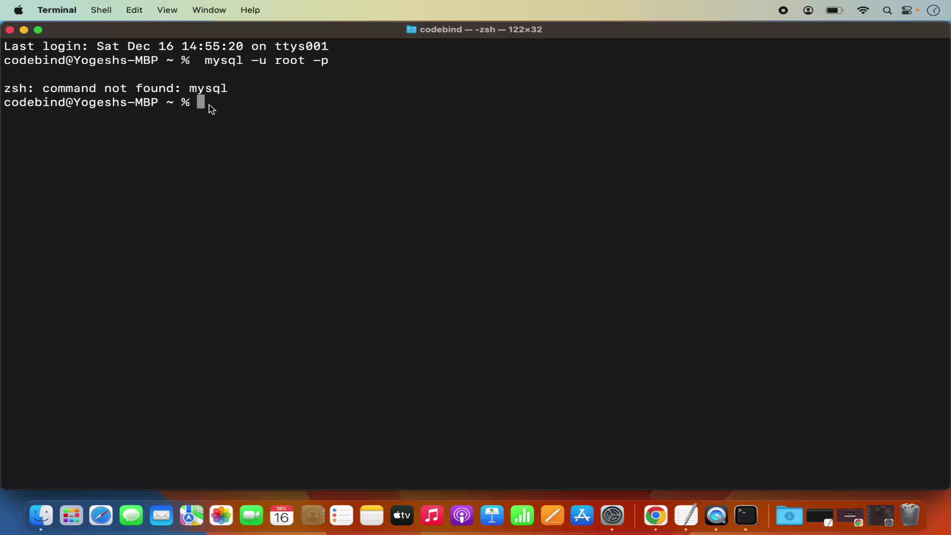
text(ls -al)
key(Return)
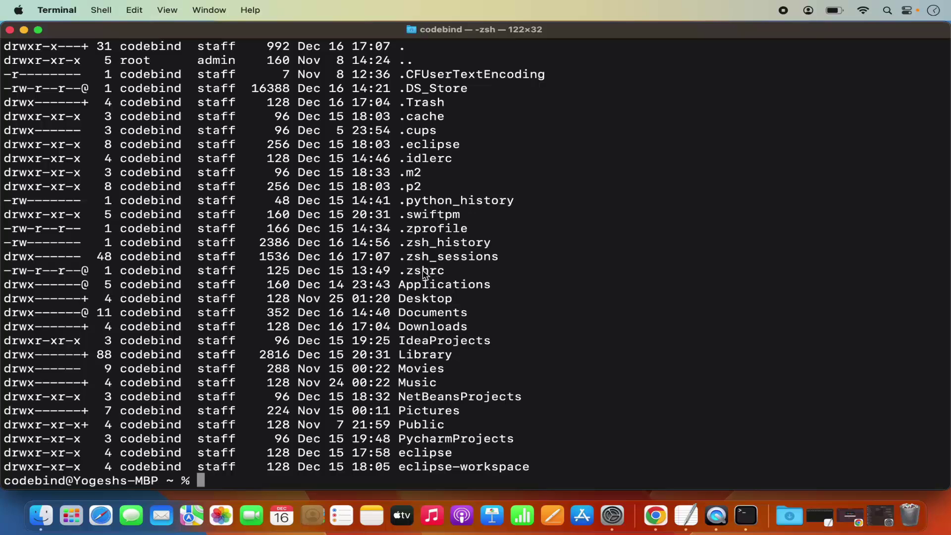
Mark .zshrc in the listing and clear the Terminal screen
double_click(421, 274)
text(clear)
key(Return)
Run 'open .zshrc' to open it in TextEdit, after trying touch and nano
text(t)
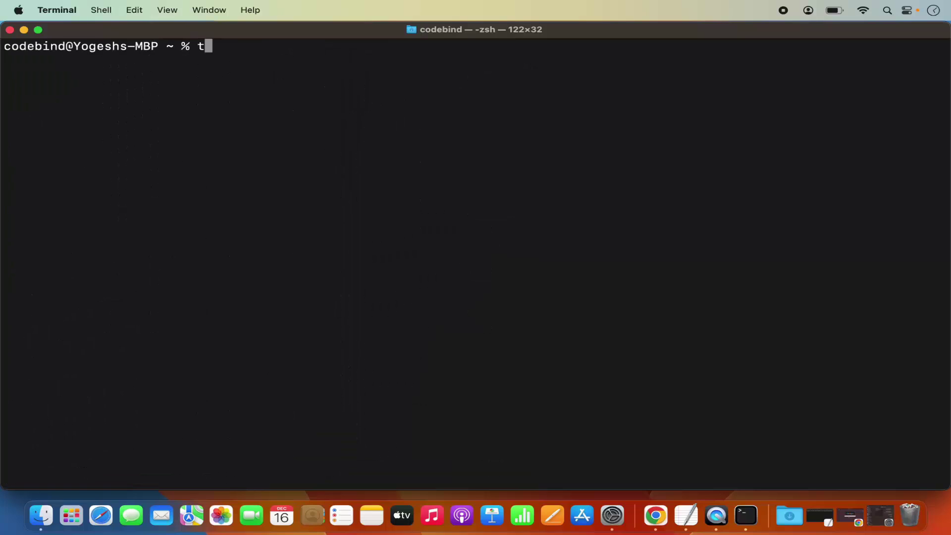
text(ouch .zshrc)
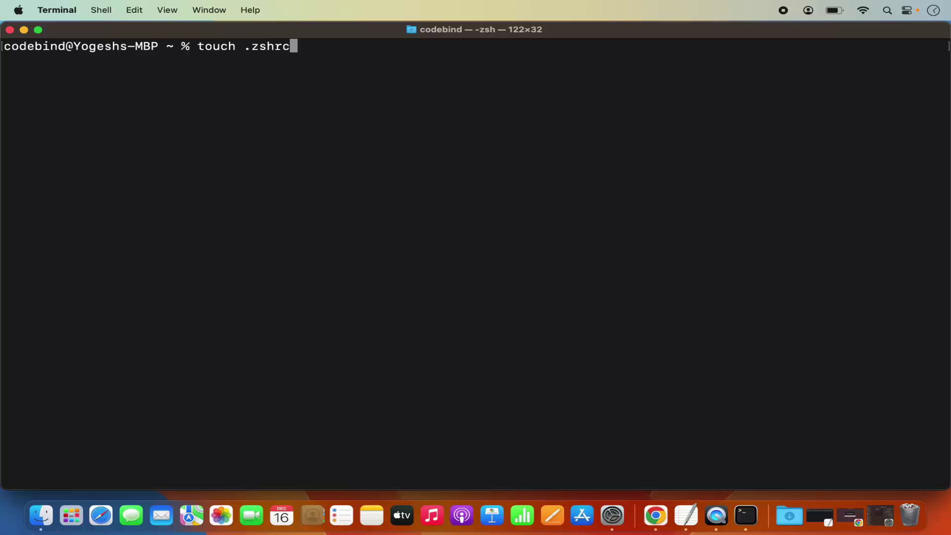
key(Left)
key(Left)
key(Left)
key(Left)
key(Left)
key(Left)
key(BackSpace)
key(BackSpace)
key(BackSpace)
key(BackSpace)
key(BackSpace)
key(BackSpace)
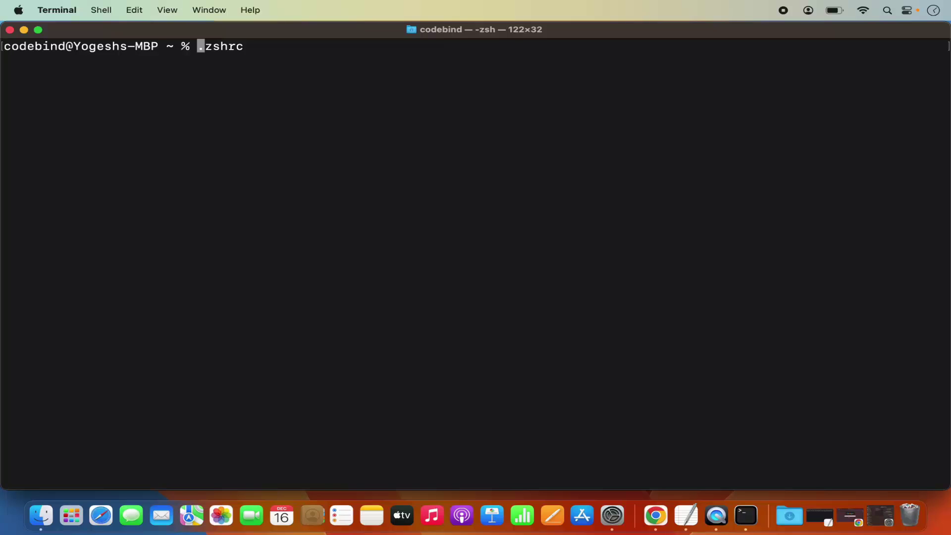
text(nano)
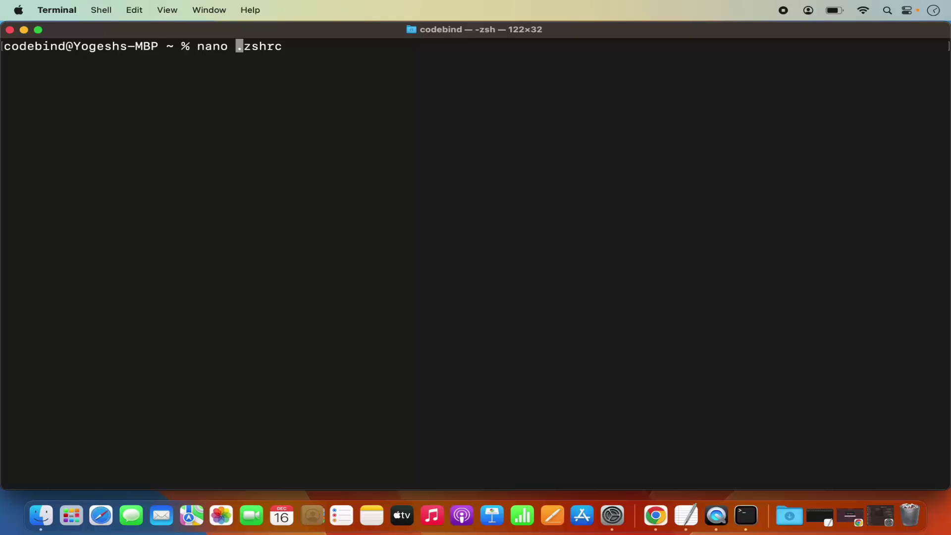
key(BackSpace)
key(BackSpace)
key(BackSpace)
key(BackSpace)
key(BackSpace)
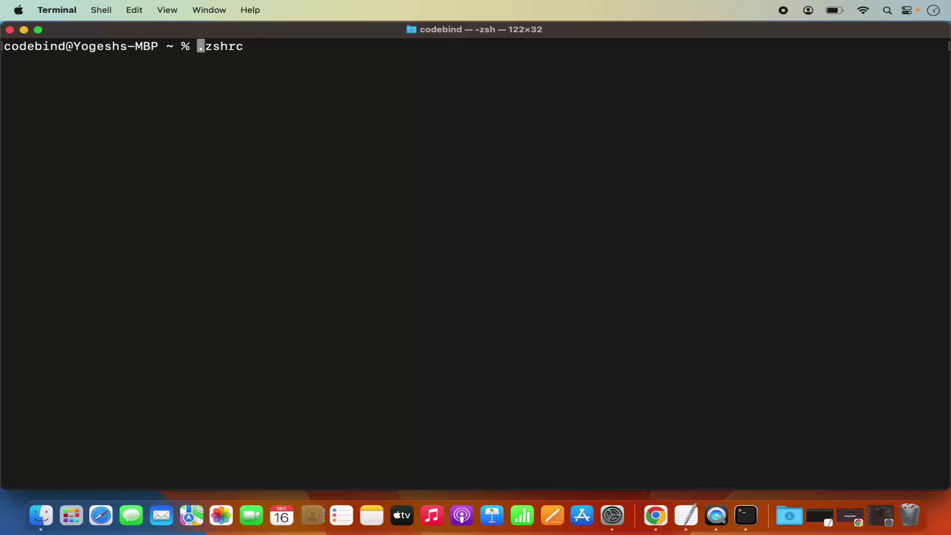
text(open)
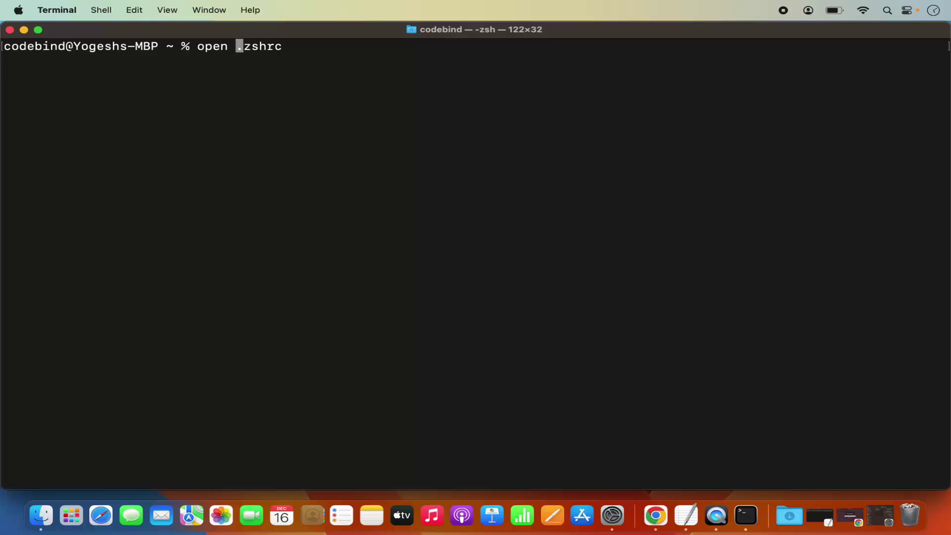
key(Return)
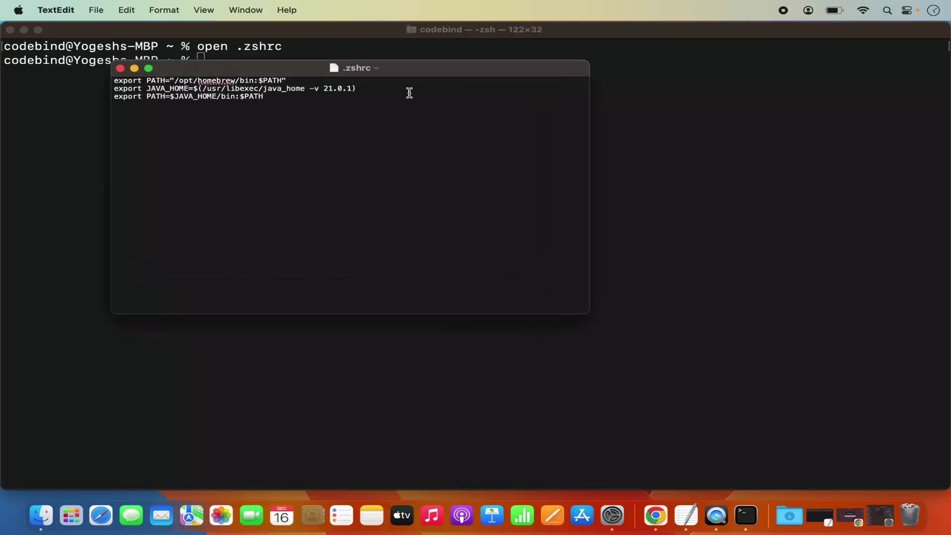
Maximise the .zshrc window and enlarge its text for readability
double_click(425, 73)
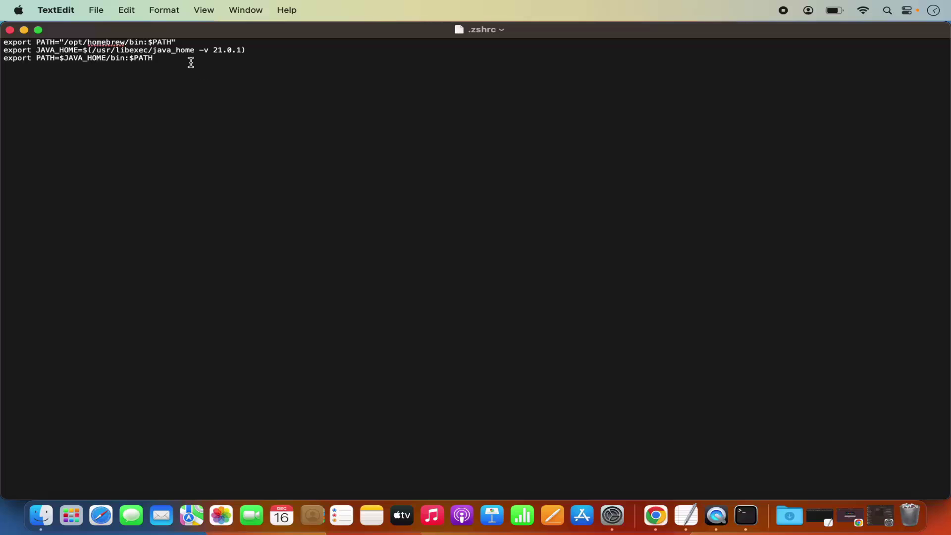
click(172, 60)
key(super+a)
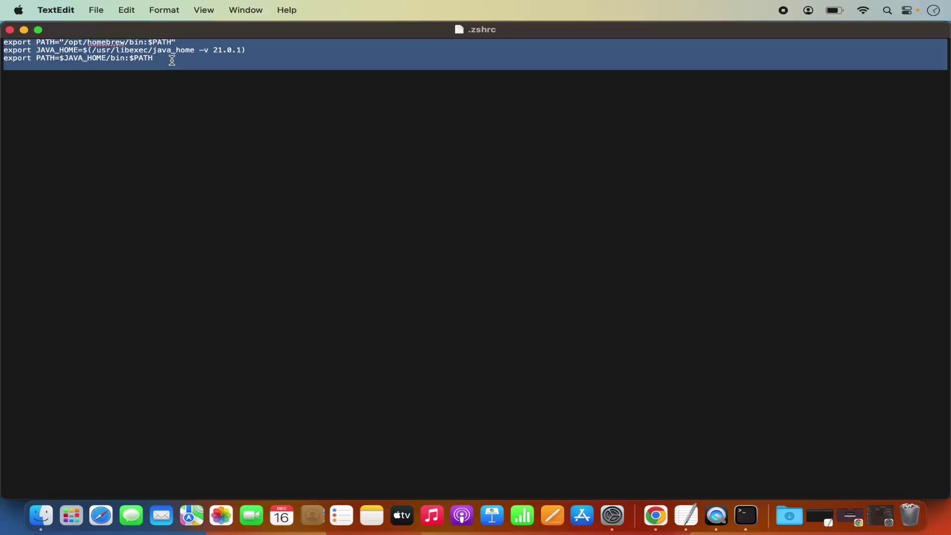
key(super+plus)
key(super+plus)
key(super+plus)
key(super+plus)
key(super+plus)
key(super+plus)
key(super+plus)
key(super+plus)
key(super+plus)
key(super+plus)
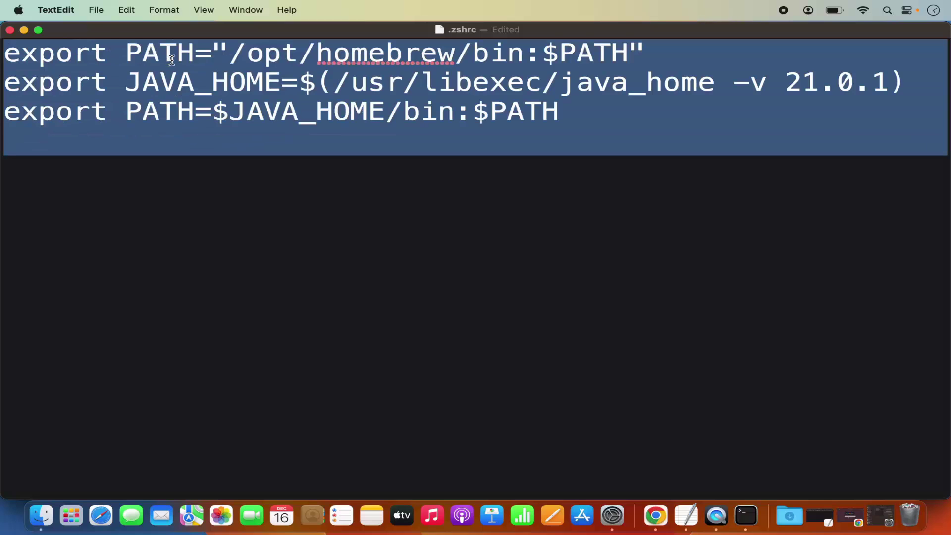
Copy export PATH=${PATH}:/usr/local/mysql/bin/ from the Untitled document and paste it as line 4
click(198, 141)
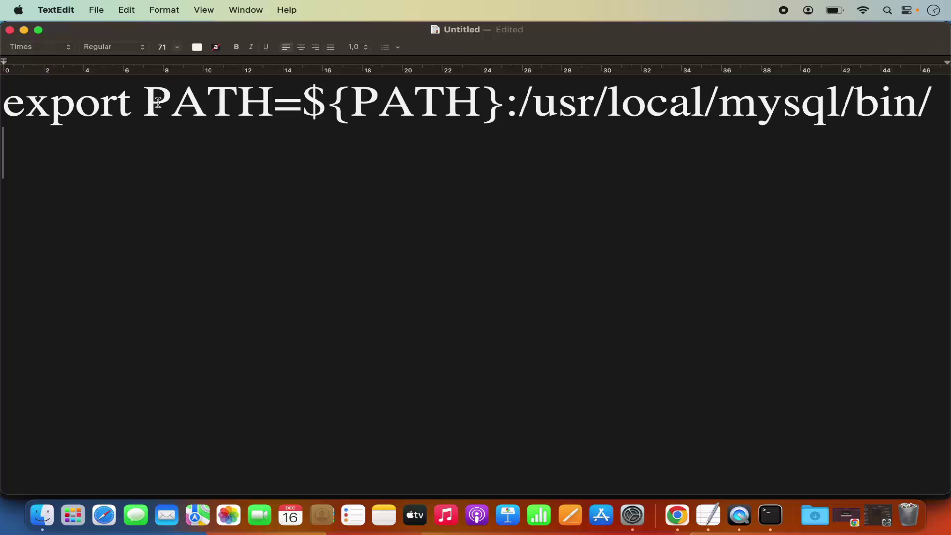
double_click(201, 112)
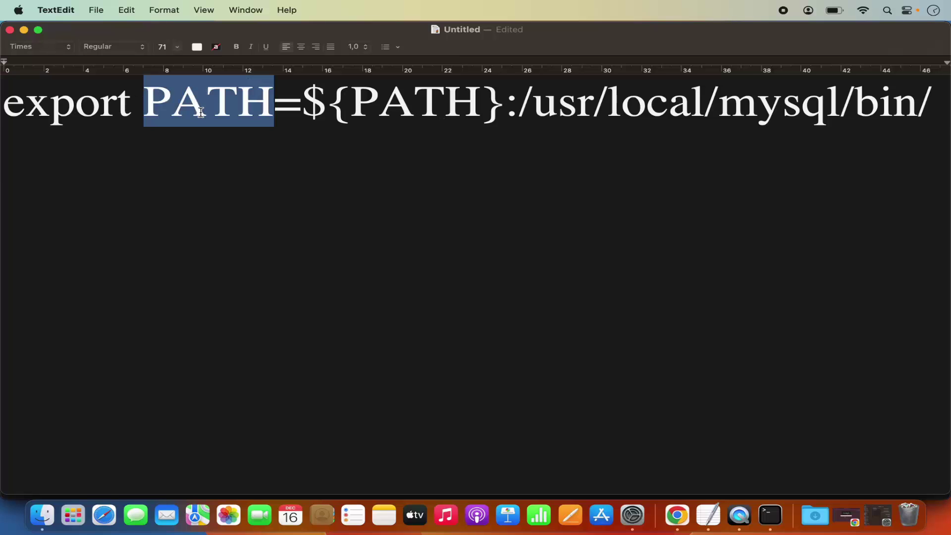
triple_click(201, 112)
key(super+c)
key(super+c)
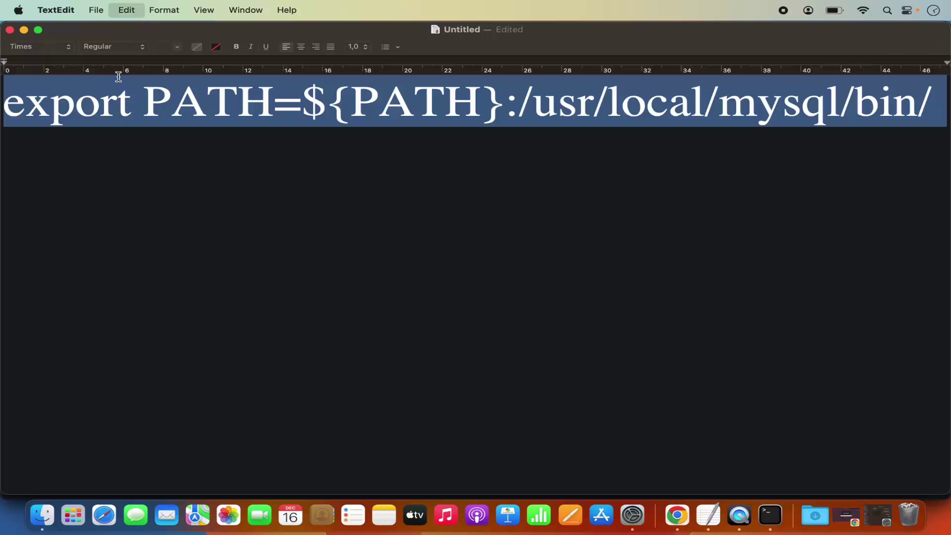
click(24, 31)
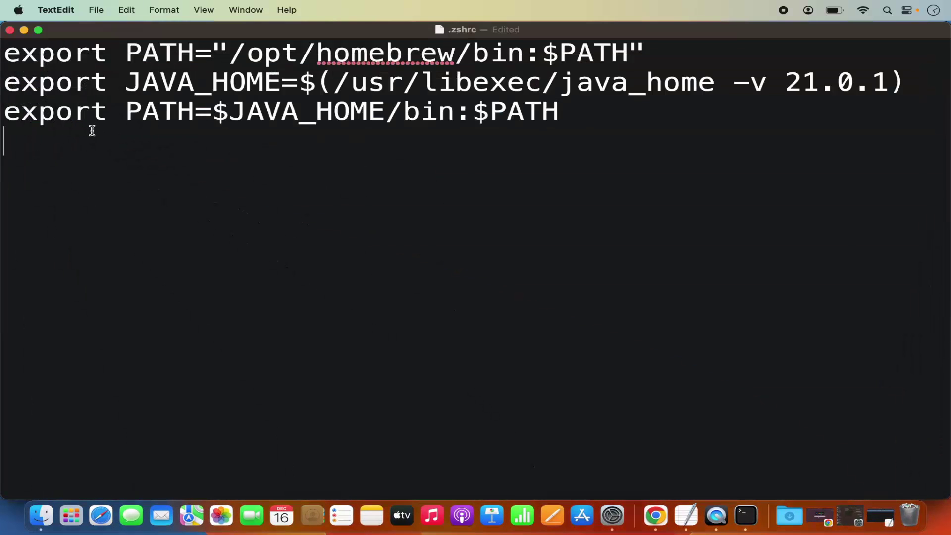
key(super+v)
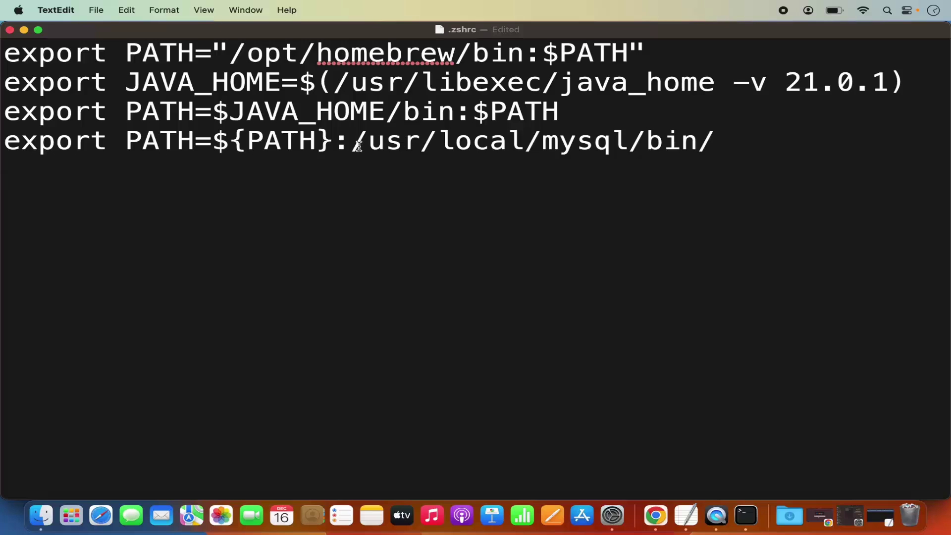
Select the MySQL path in .zshrc, then find /usr with Spotlight and open it in Finder
drag(351, 142, 710, 152)
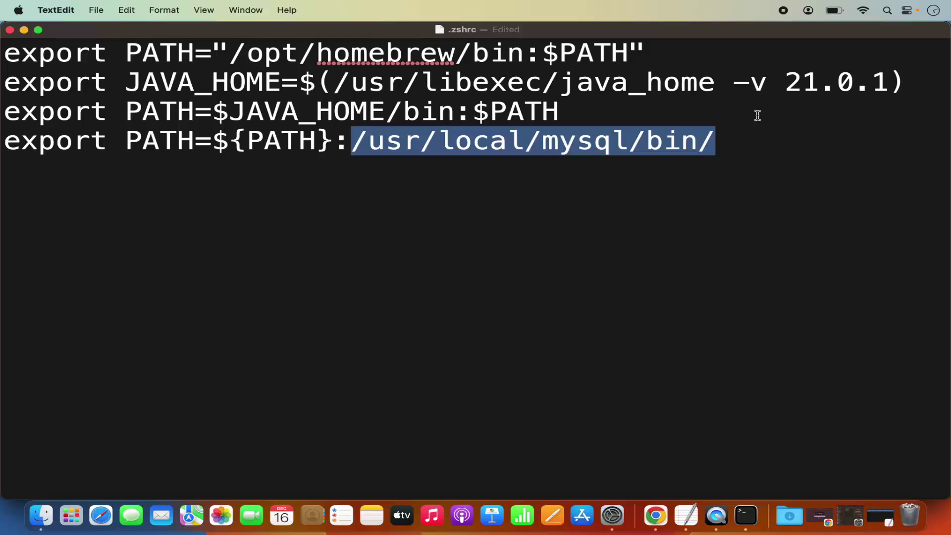
click(889, 13)
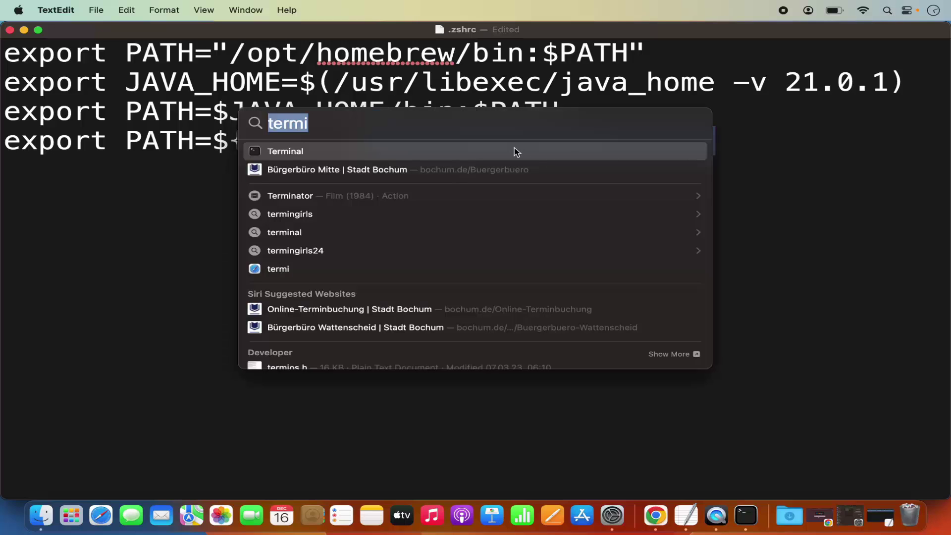
text(/)
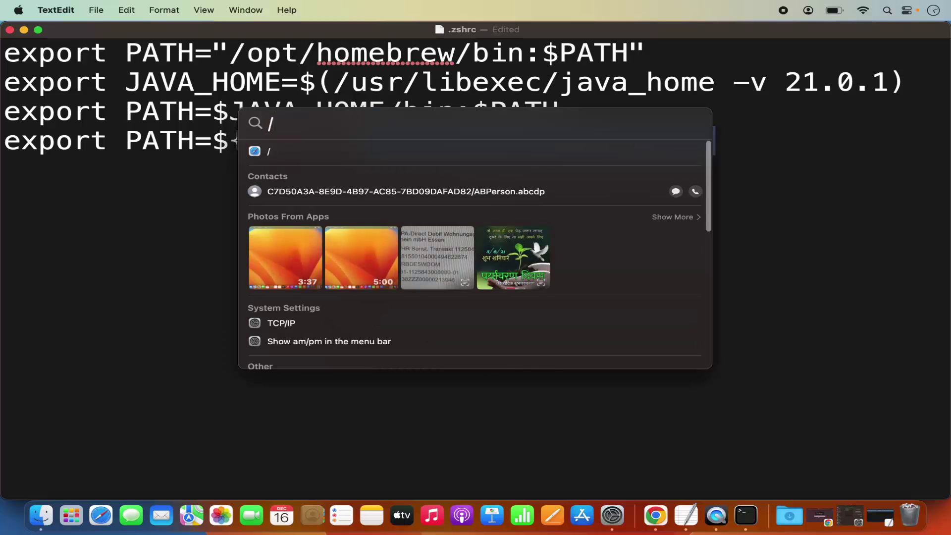
text(usr)
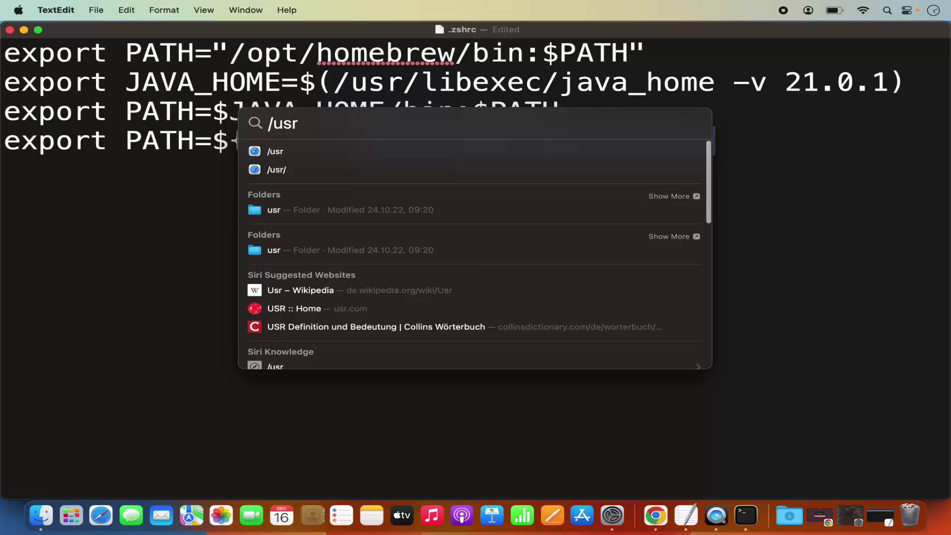
click(281, 216)
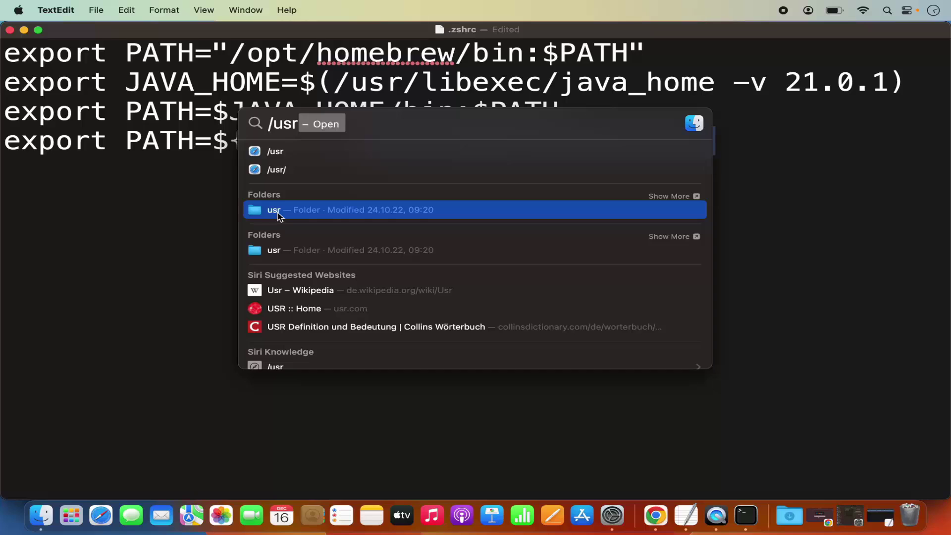
click(280, 217)
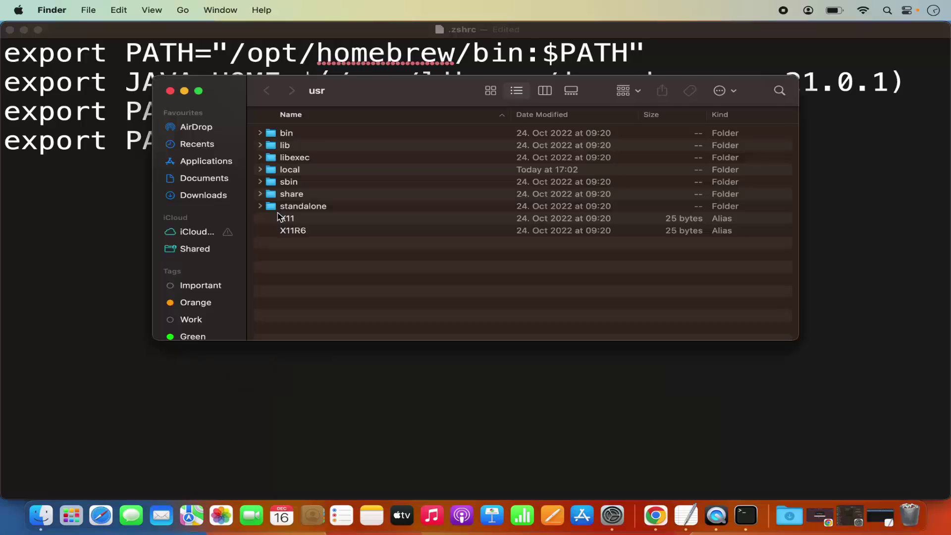
In column view, open local > mysql-8.2.0-macos13-arm64 > bin
click(545, 92)
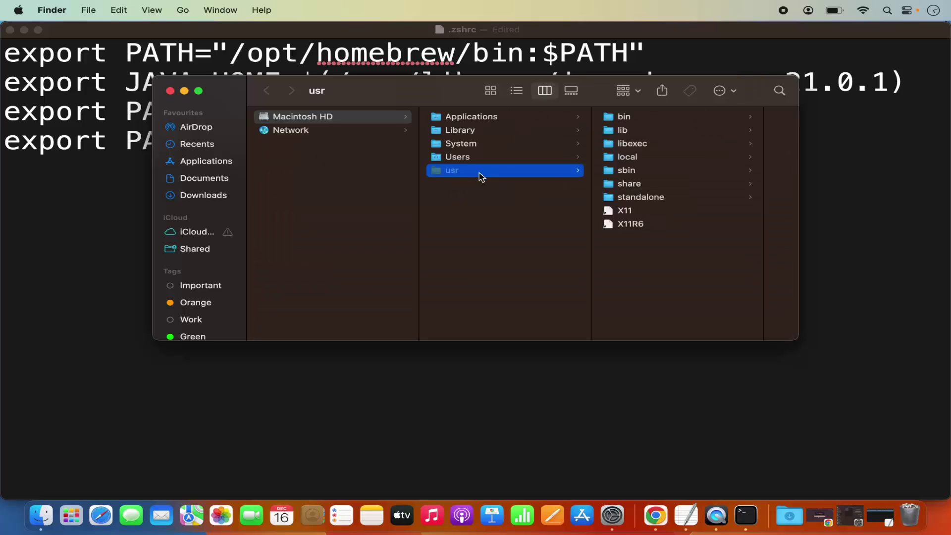
click(636, 158)
click(658, 130)
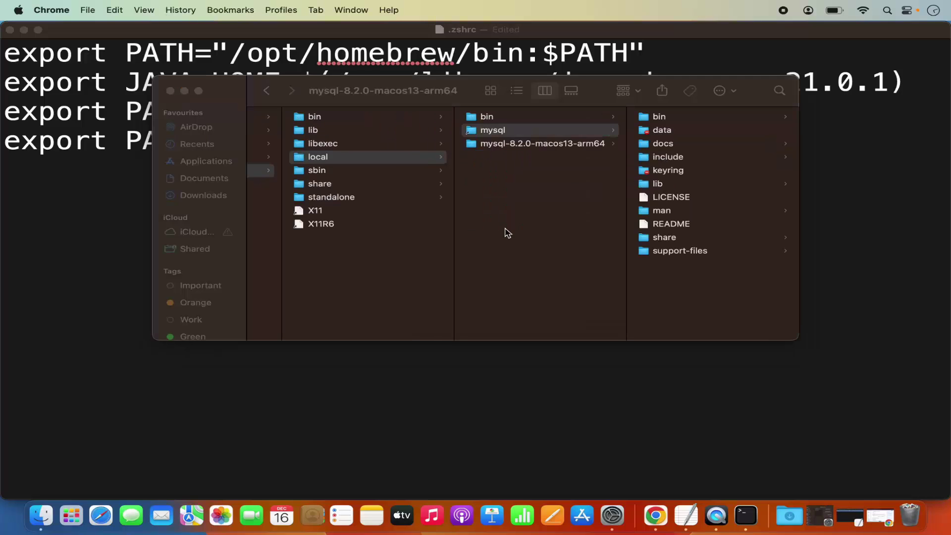
click(495, 143)
click(362, 143)
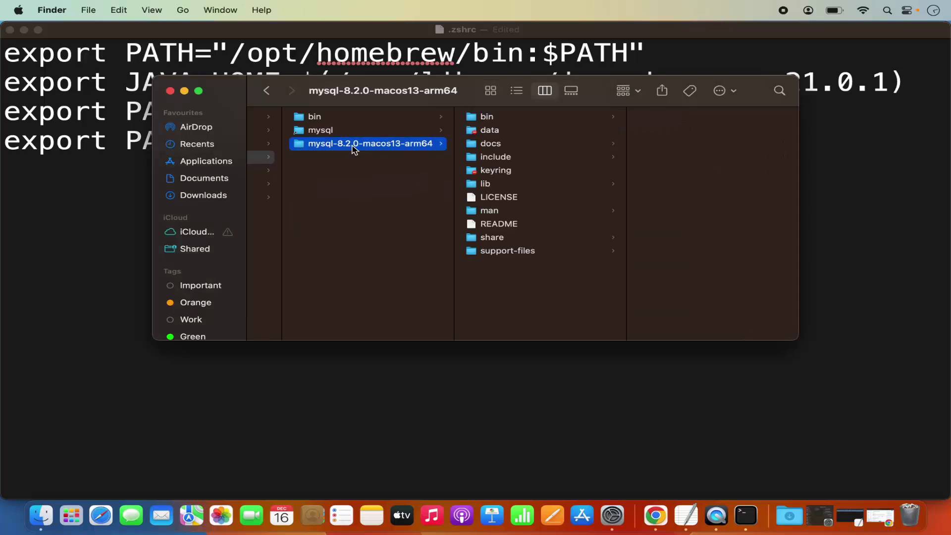
click(406, 165)
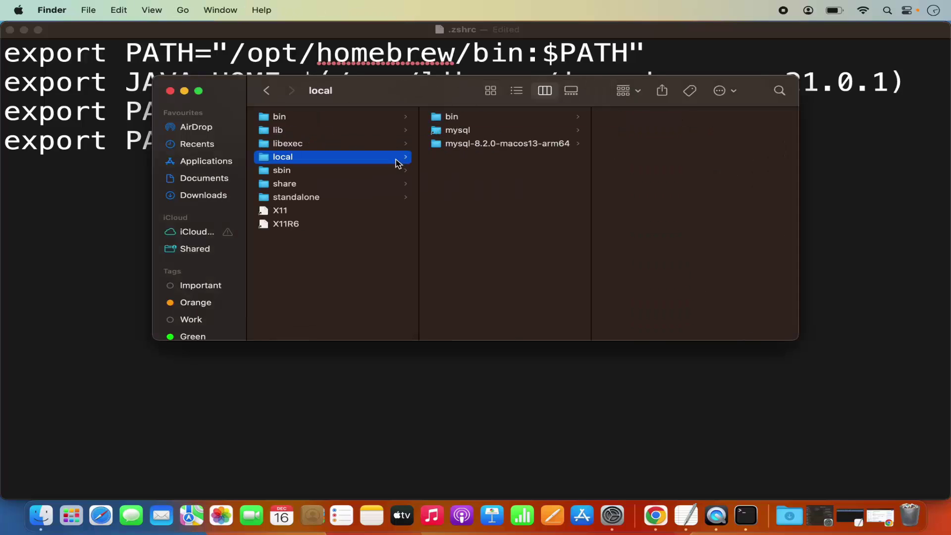
click(457, 145)
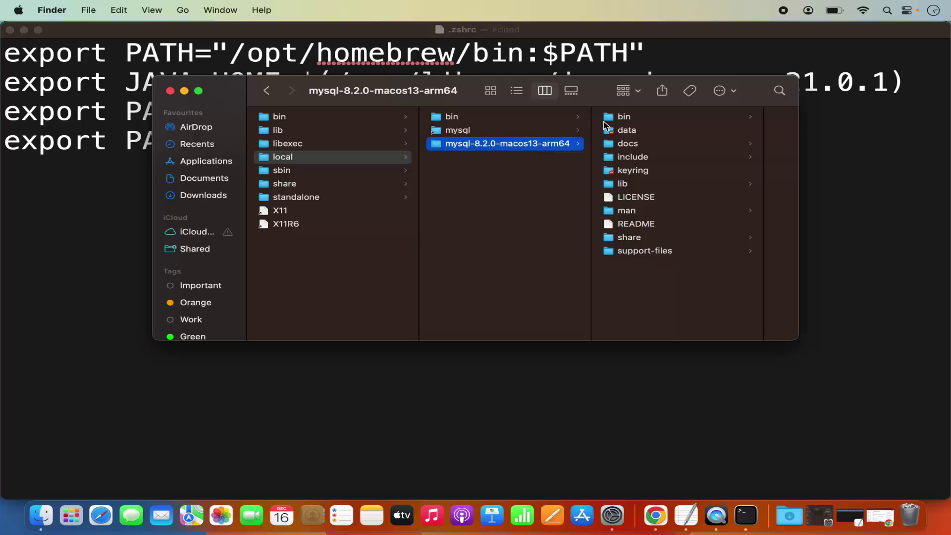
click(628, 120)
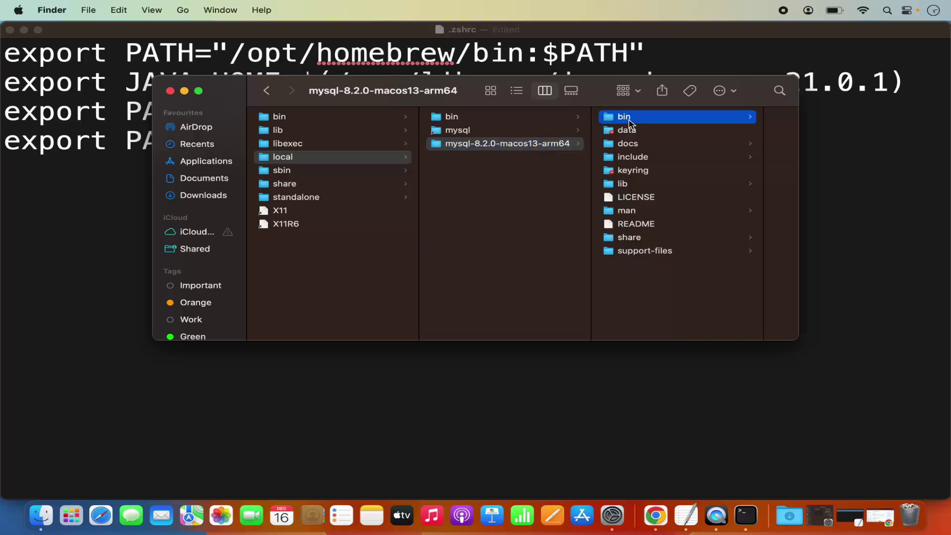
Show the Finder path bar and copy the bin folder's pathname
right_click(497, 122)
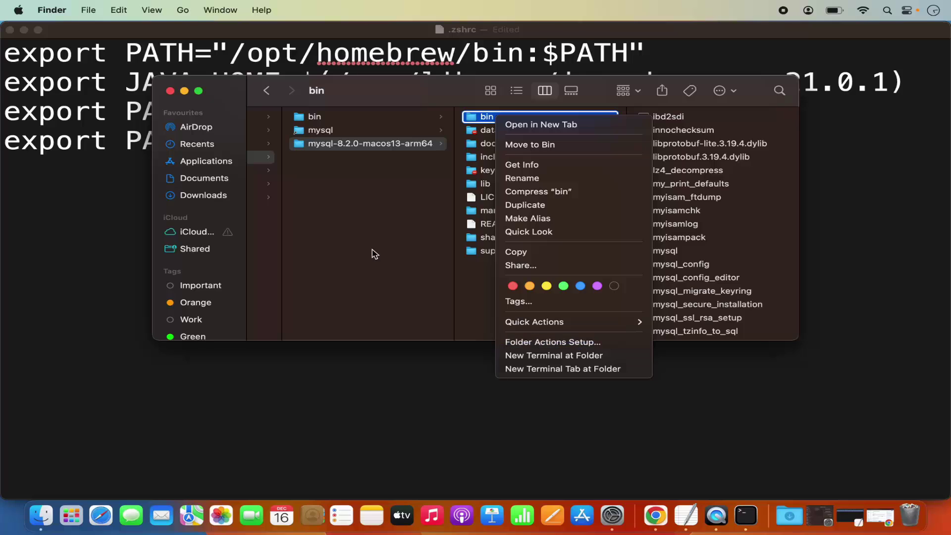
click(395, 259)
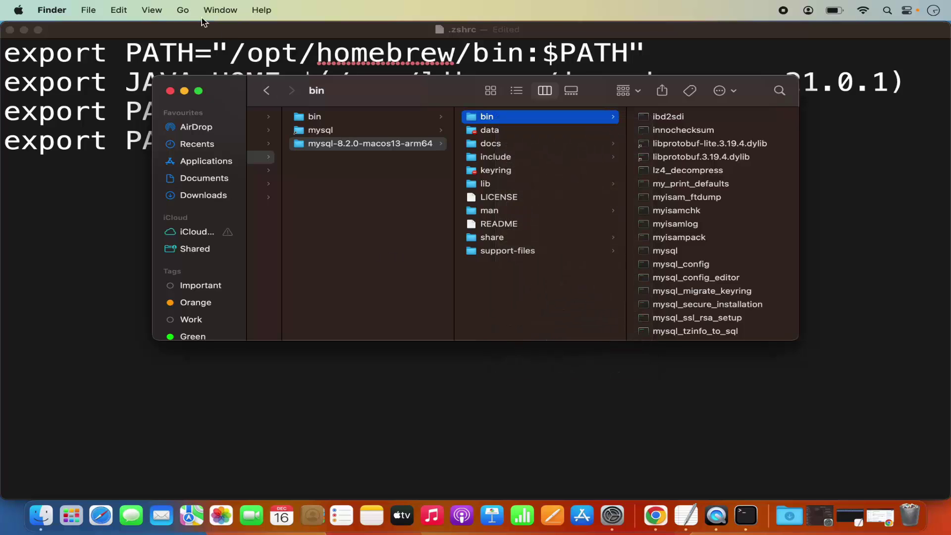
click(154, 10)
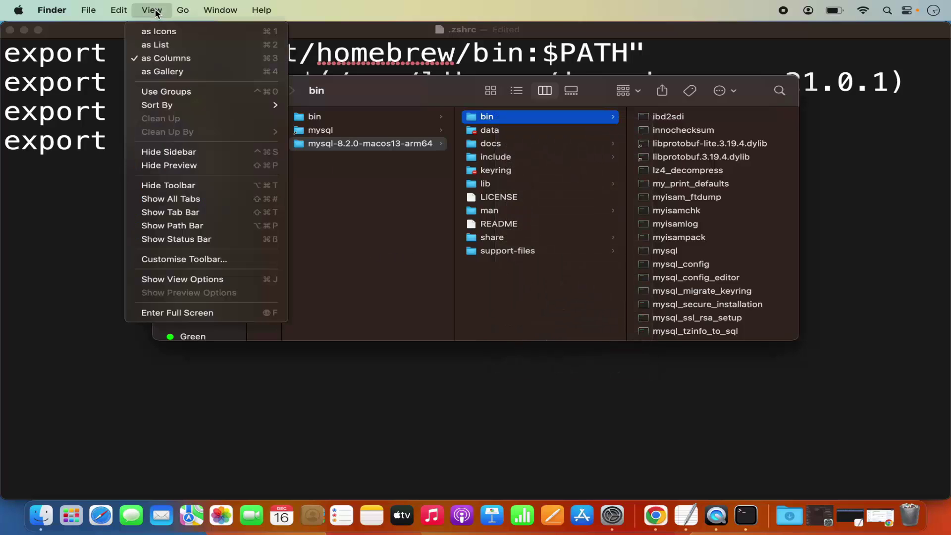
click(178, 228)
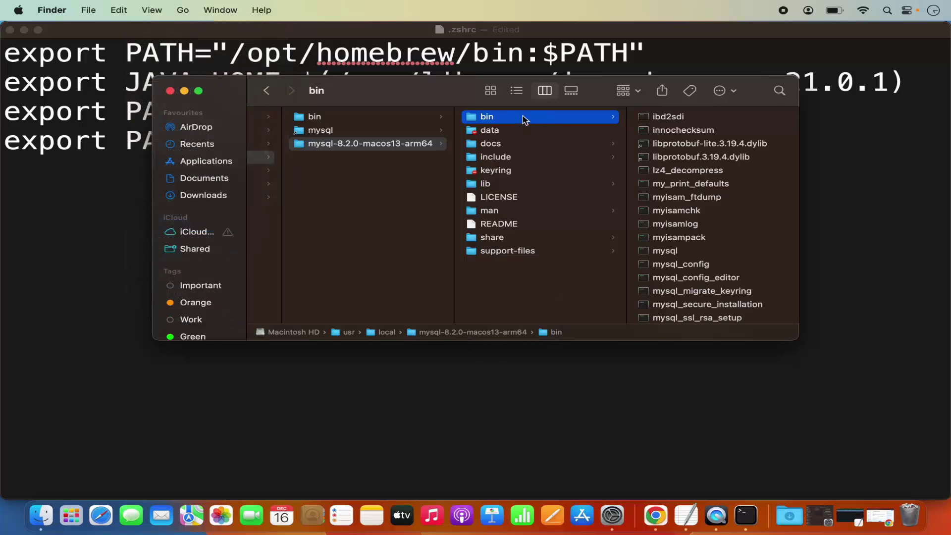
right_click(556, 333)
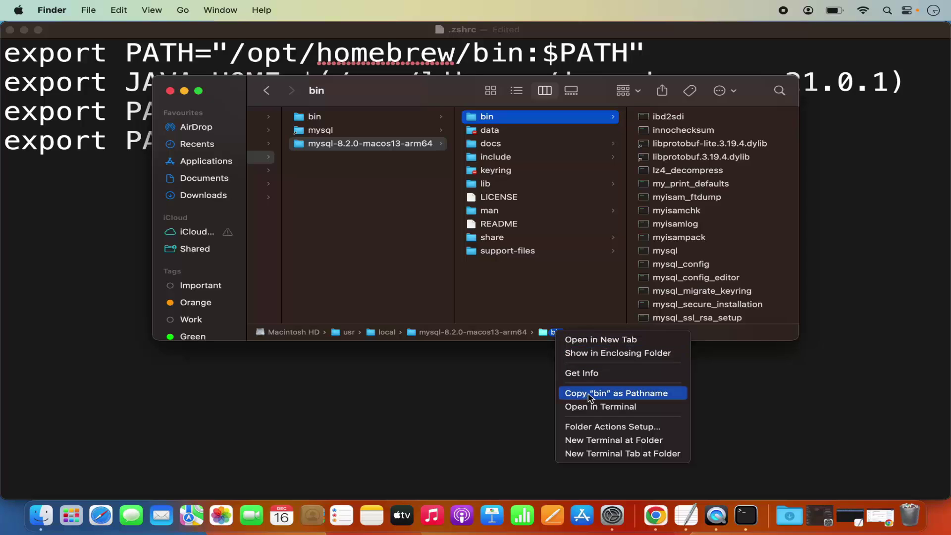
click(587, 394)
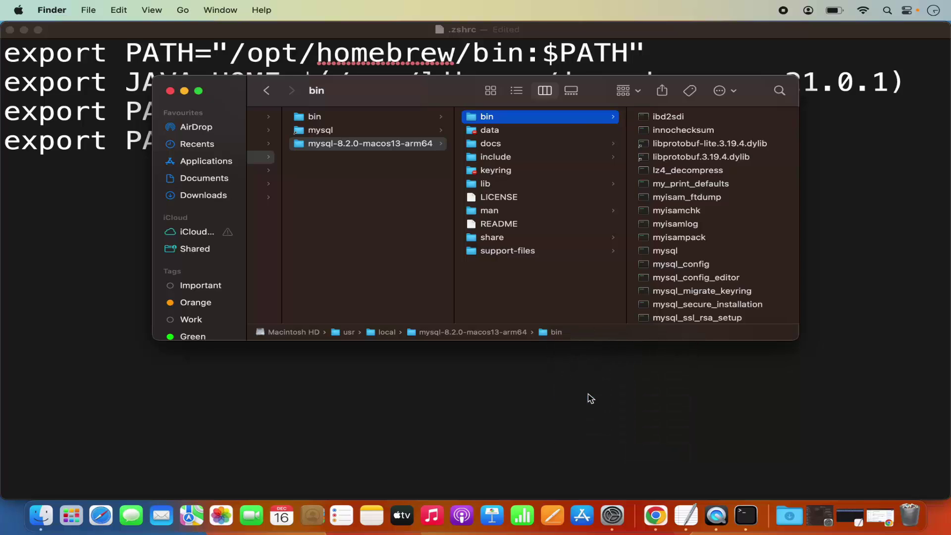
Replace the old MySQL path in .zshrc with the pasted /usr/local/mysql-8.2.0-macos13-arm64/bin
click(587, 394)
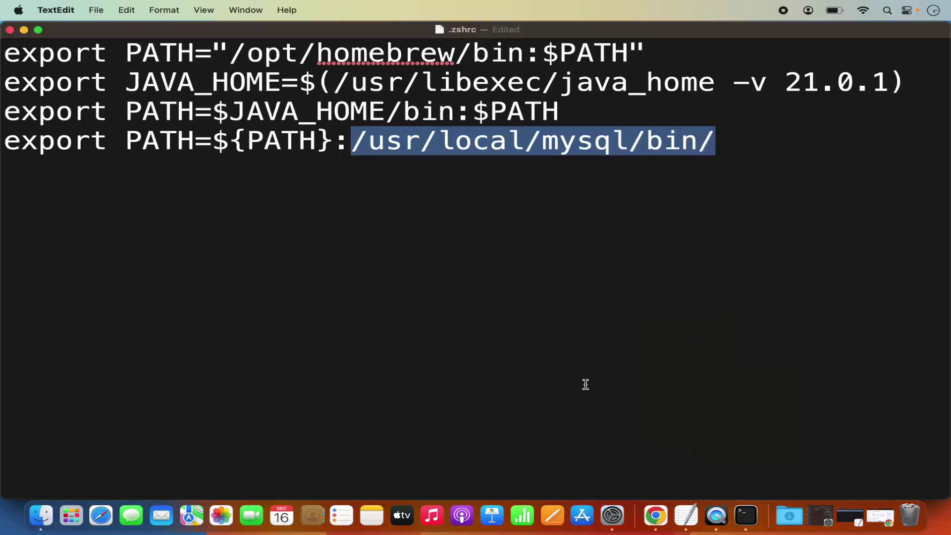
click(368, 141)
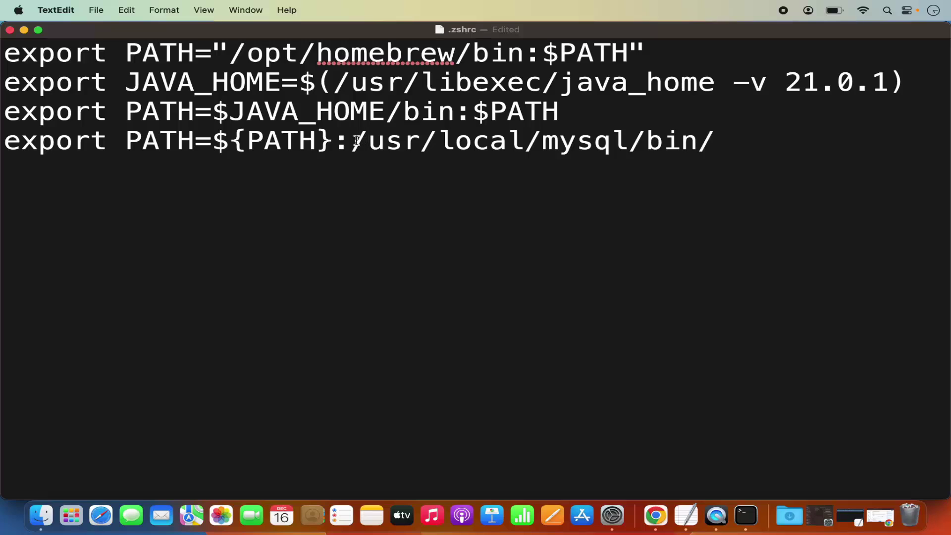
drag(351, 141, 709, 145)
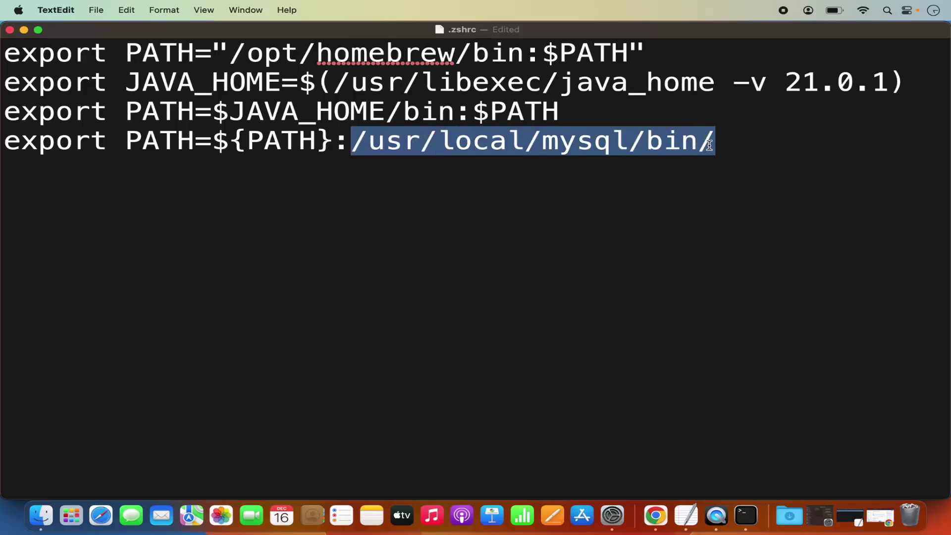
text(/usr/local/mysql-8.2.0-macos13-arm64/bin)
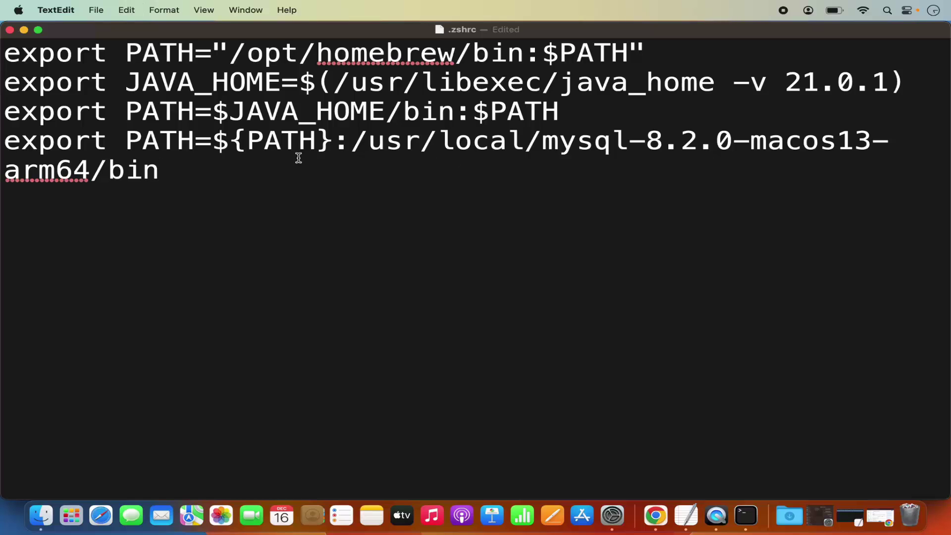
Save and close .zshrc, returning to the Terminal window
click(97, 10)
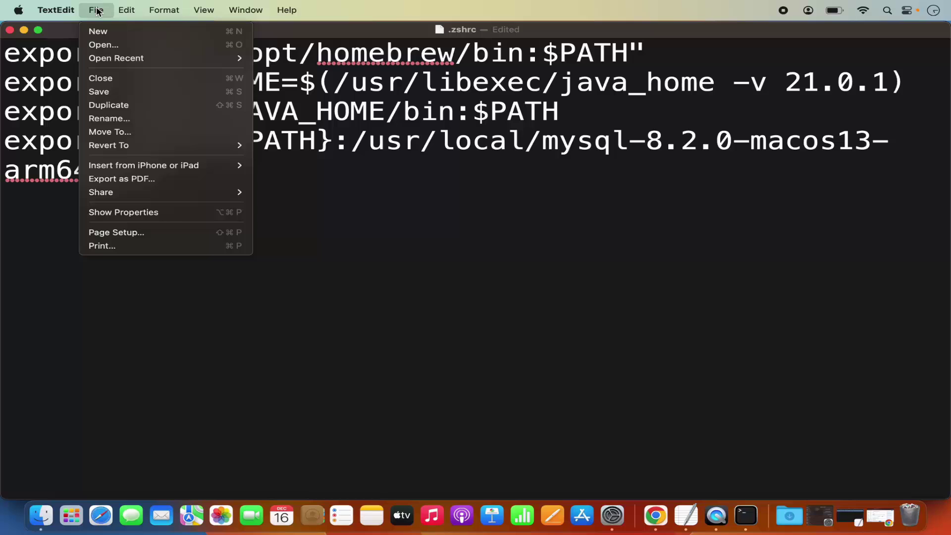
click(107, 92)
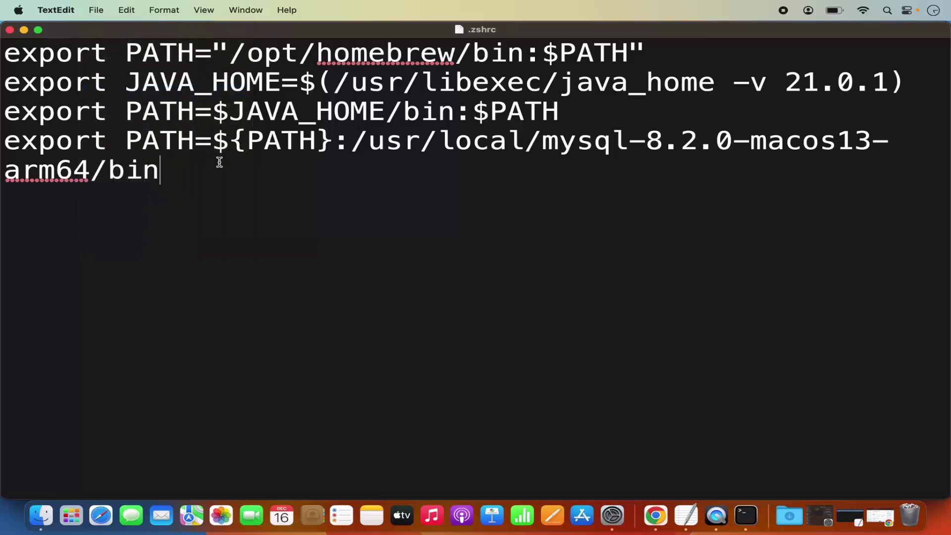
click(10, 30)
click(119, 99)
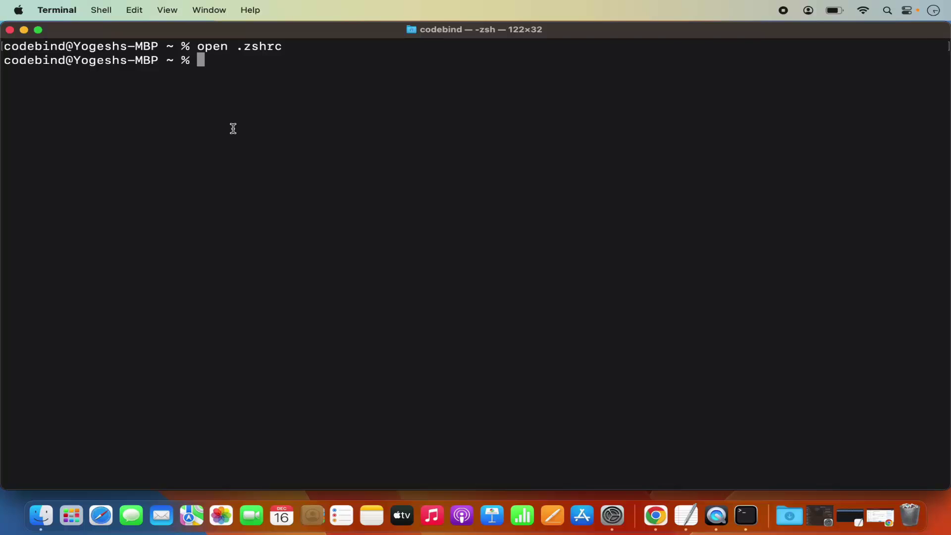
Run 'source .zshrc', then rerun 'mysql -u root -p' from history
text(source)
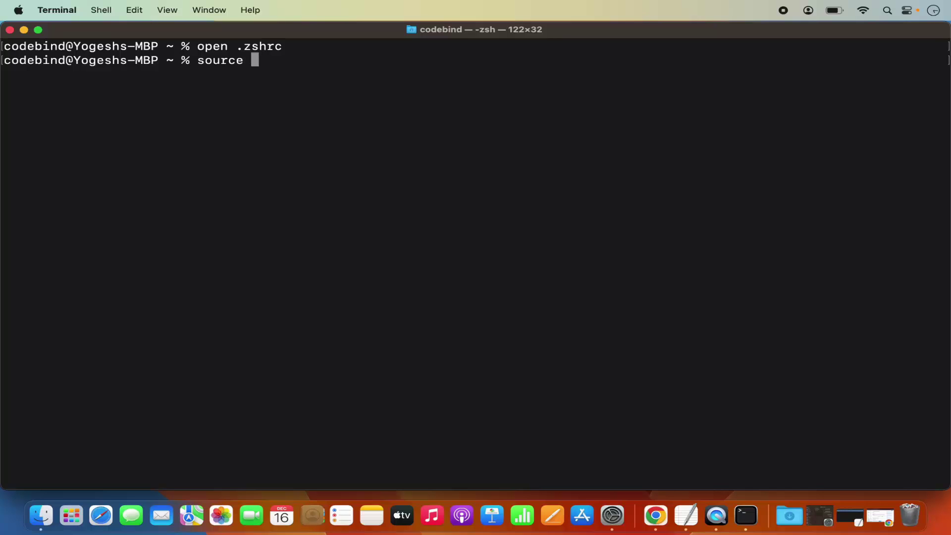
text( .zsh)
key(Tab)
text(rc)
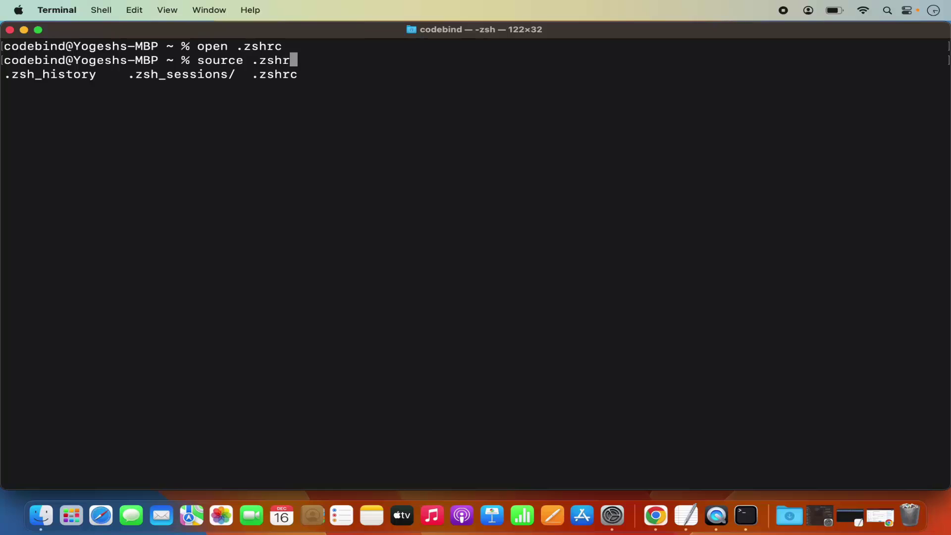
key(Return)
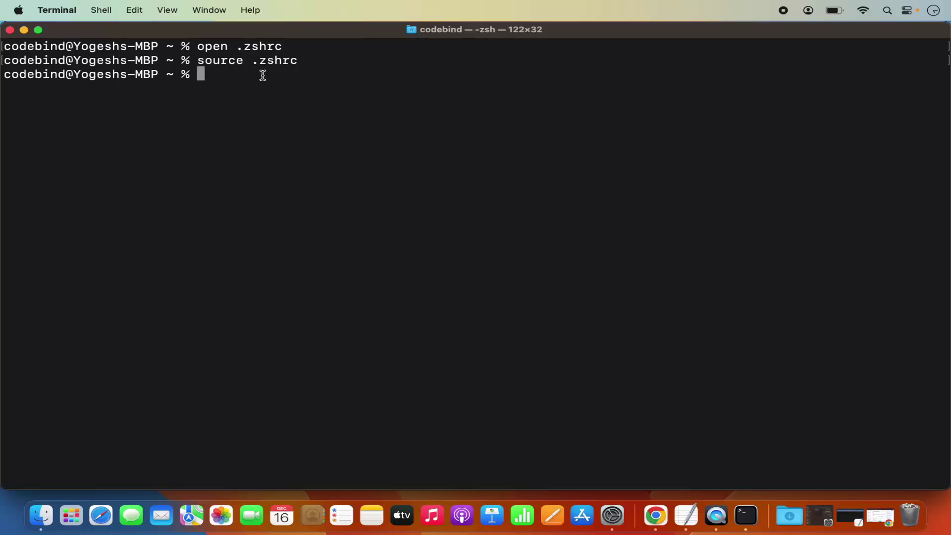
key(Up)
key(Up)
key(Up)
key(Up)
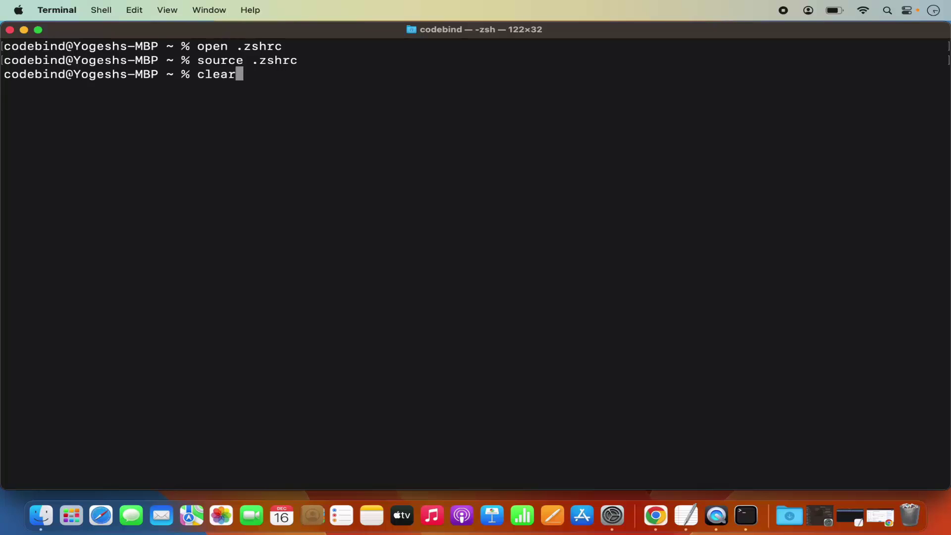
key(Return)
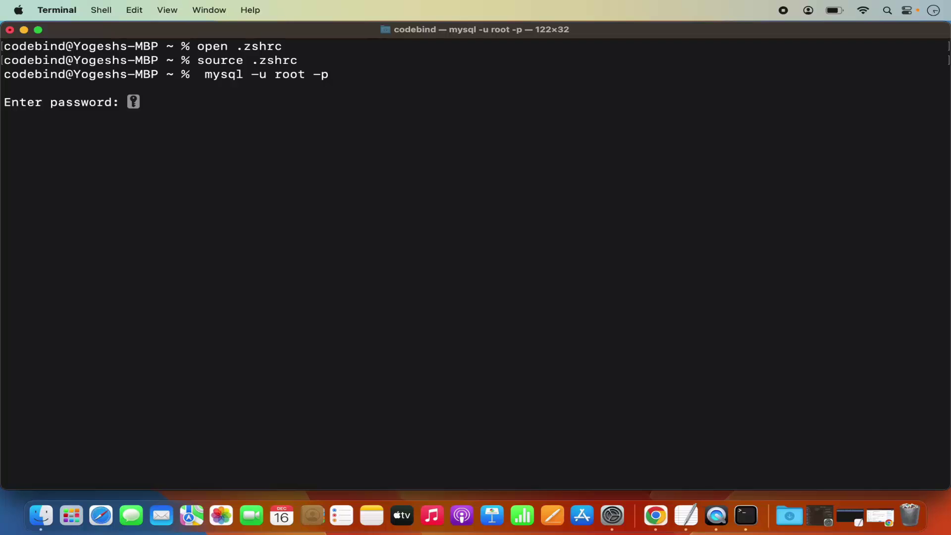
Log in with the root password and run 'show databases;', fixing the typo
key(Return)
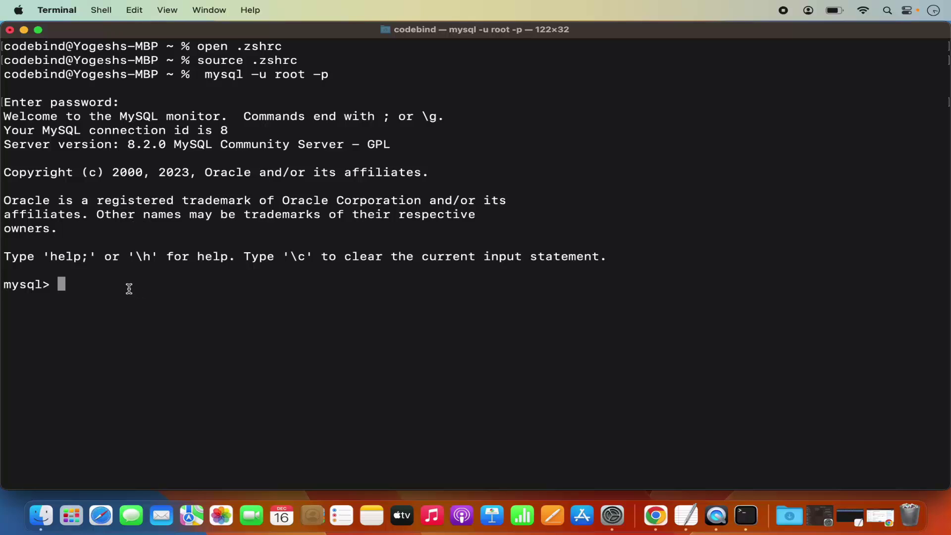
text(show datab)
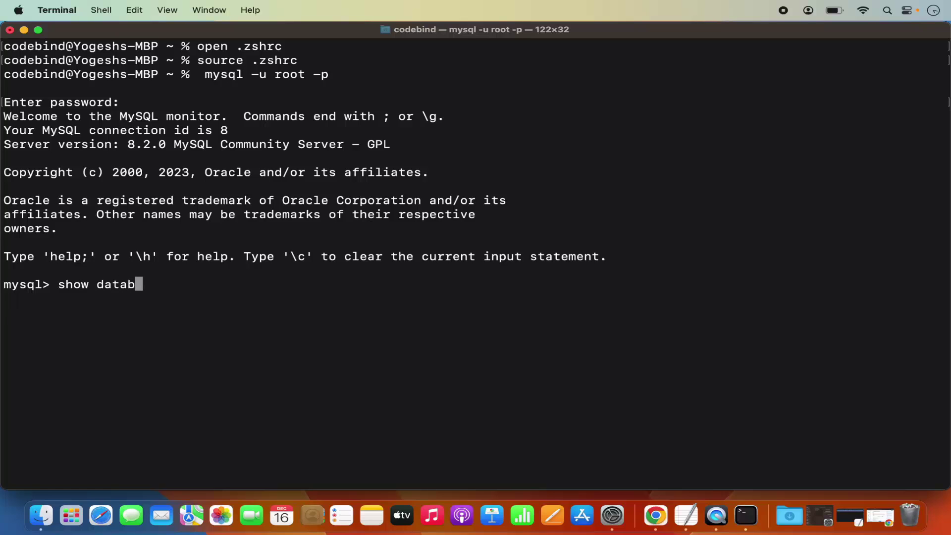
text(ase;)
key(Return)
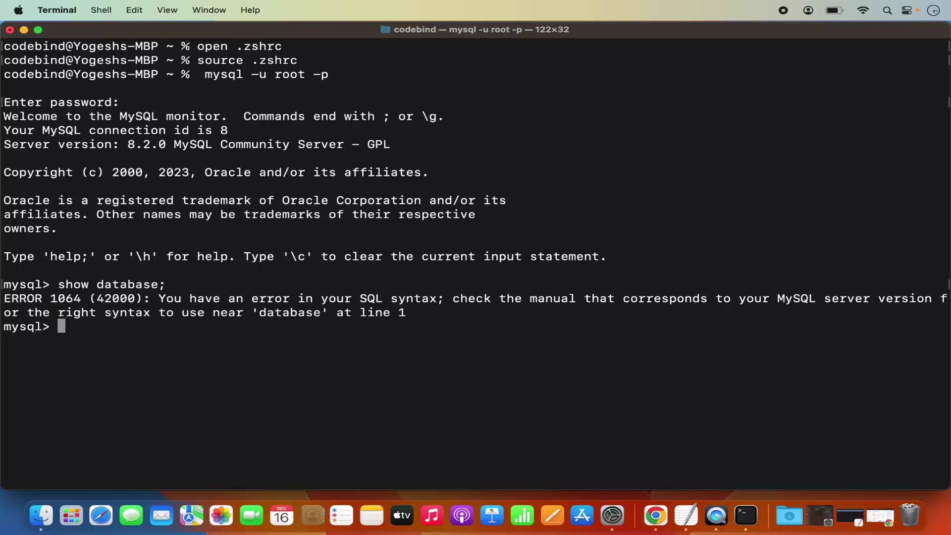
key(Up)
key(Left)
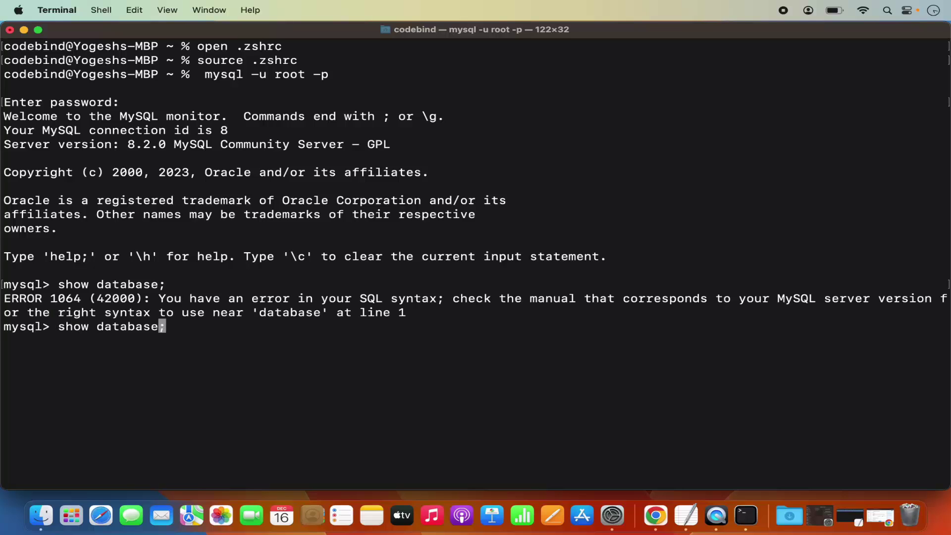
text(s)
key(Return)
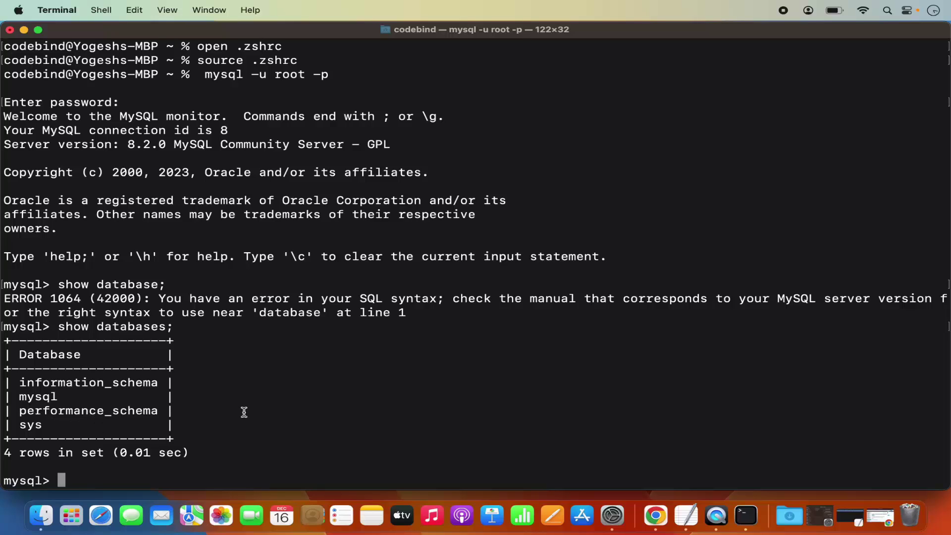
Run 'create database demo;' and list the databases to confirm demo appears
text(create databas)
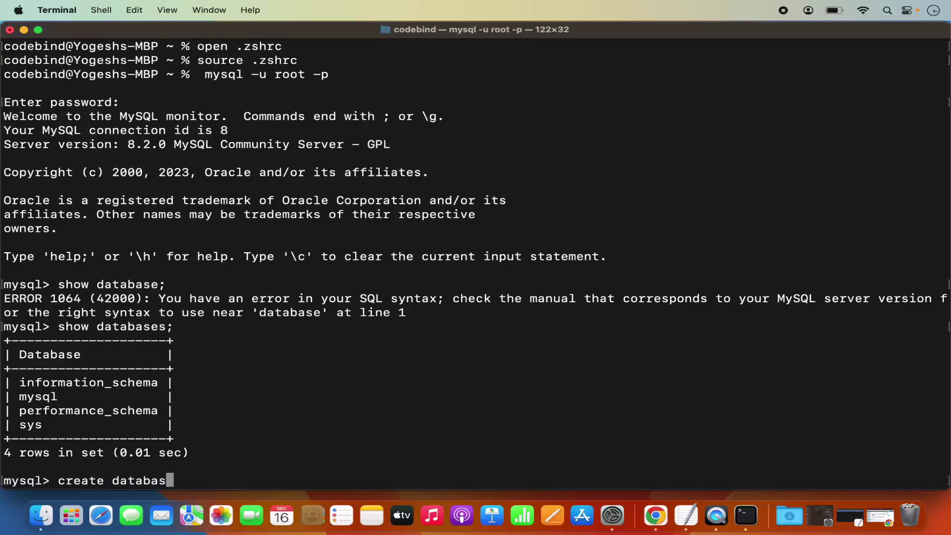
text(e demo;)
key(Return)
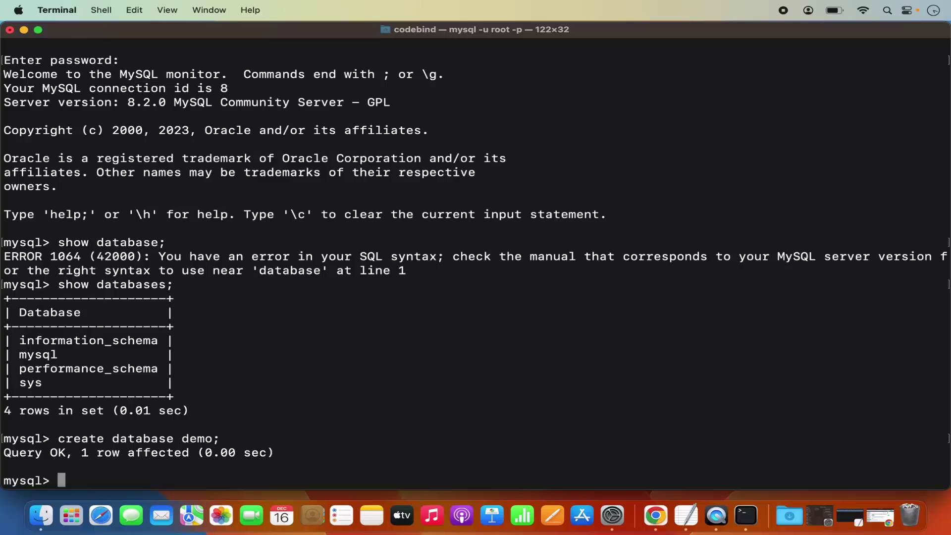
key(Up)
key(Up)
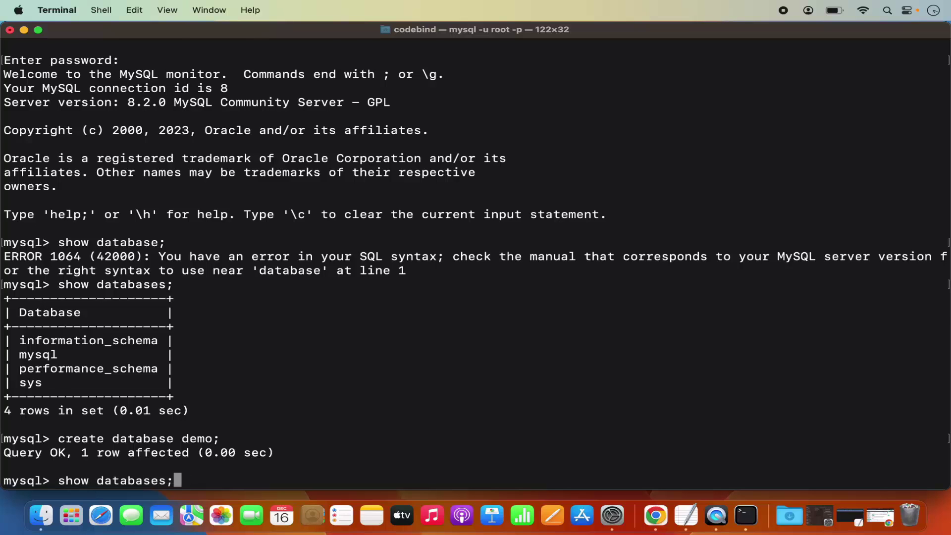
key(Return)
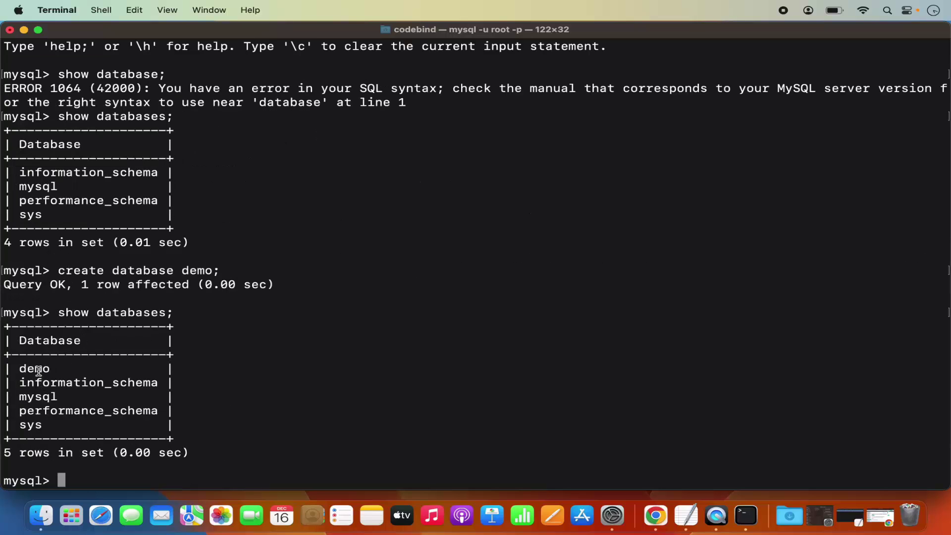
triple_click(38, 371)
click(38, 371)
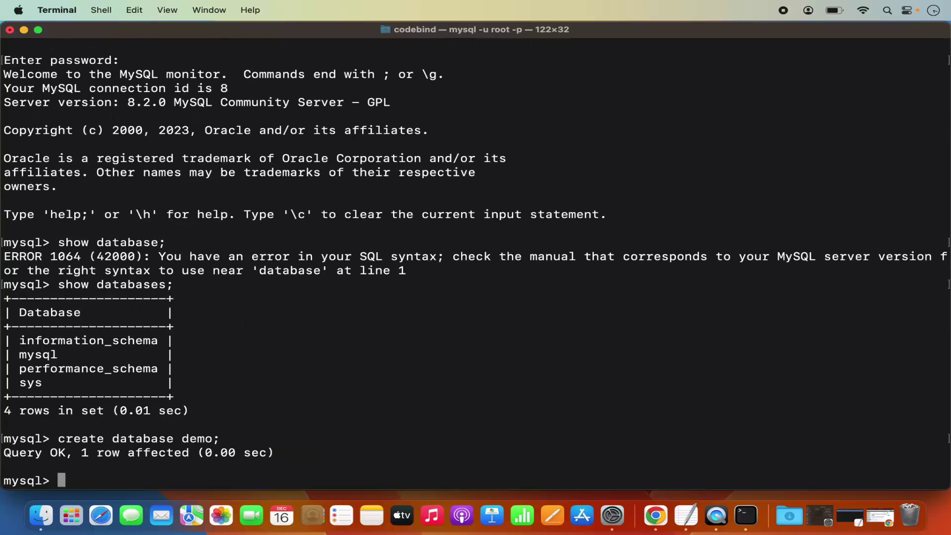
key(Up)
key(Up)
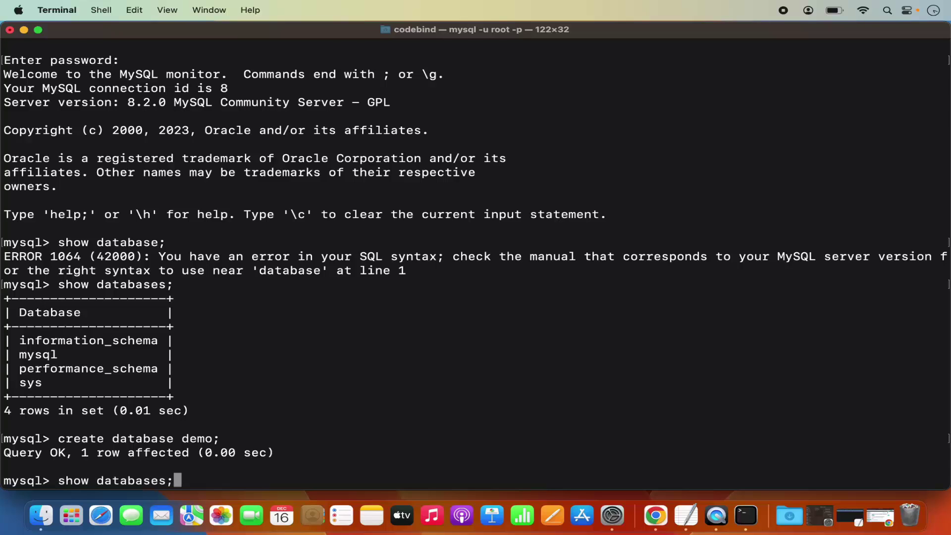
key(Return)
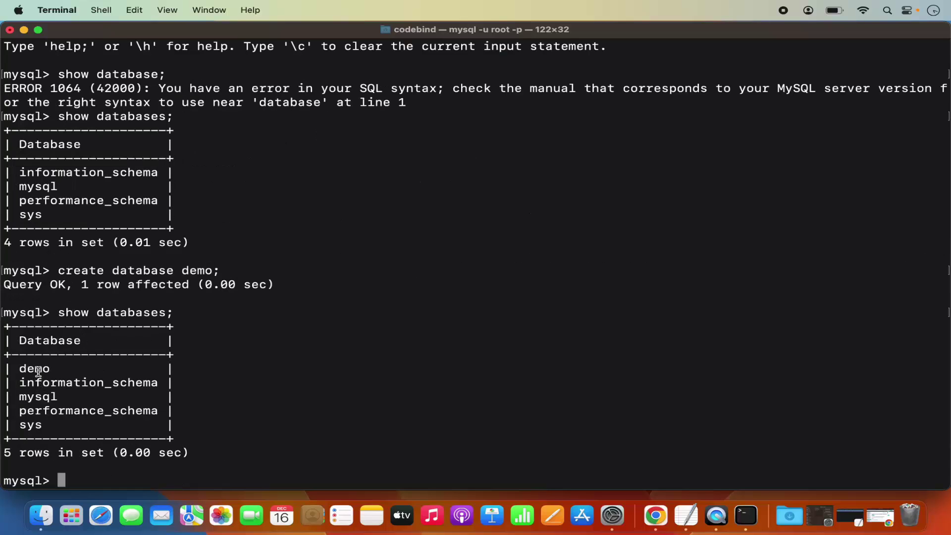
triple_click(38, 371)
click(39, 371)
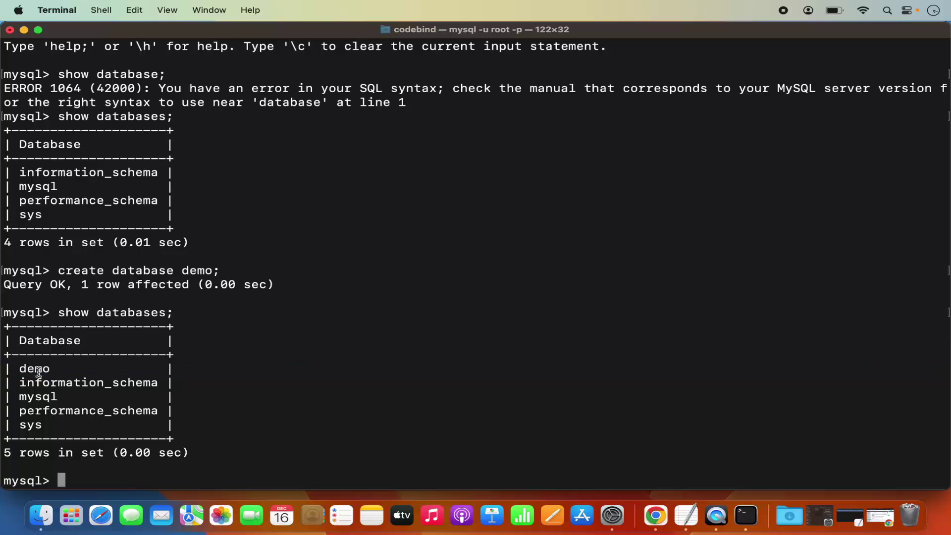